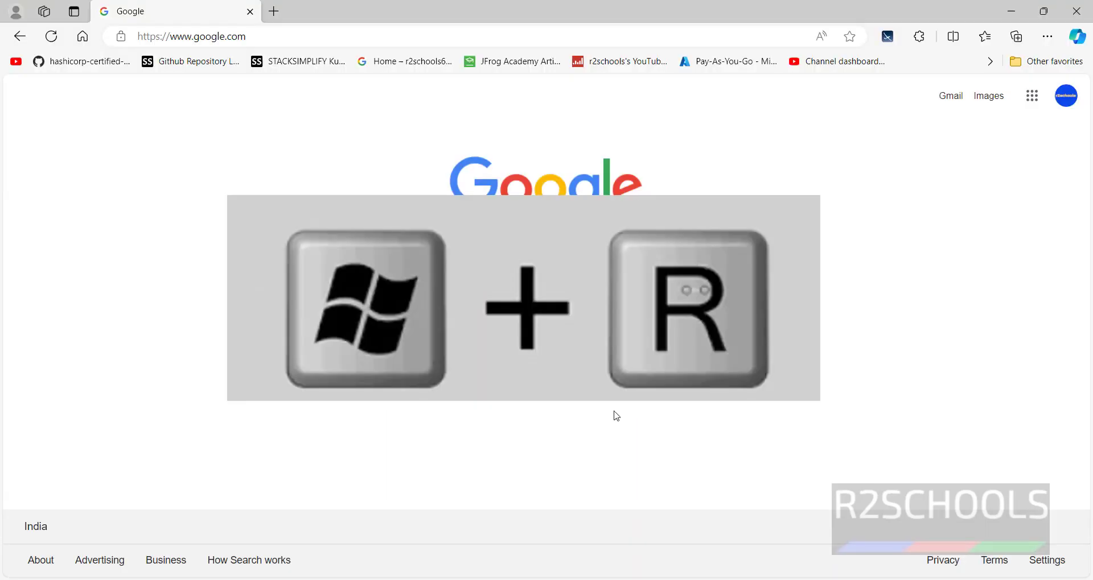
# Launch the Services console by running services.msc from the Run box
pyautogui.press('super+r')
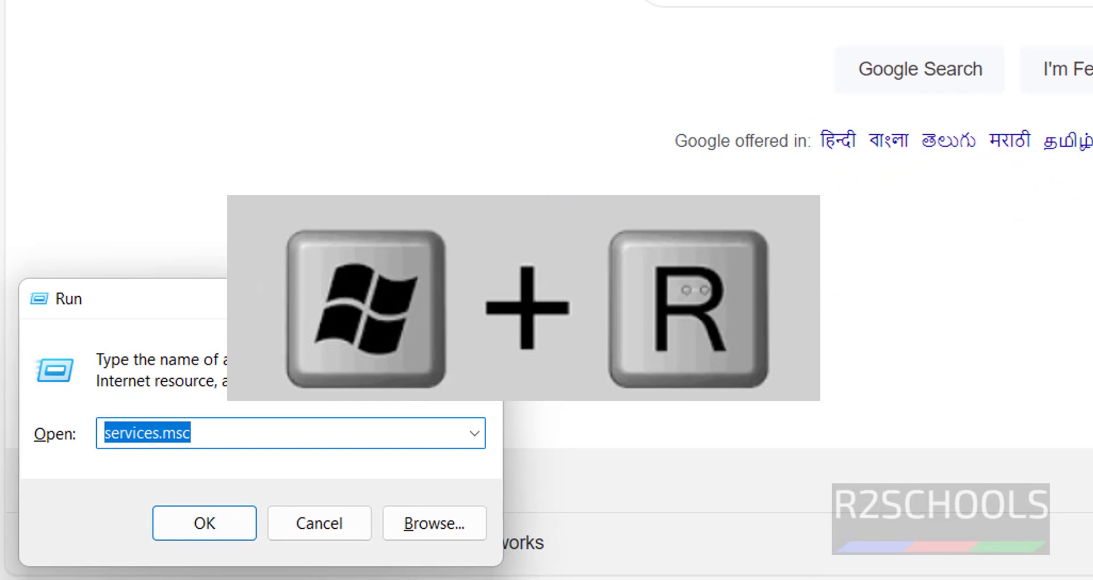
pyautogui.press('Return')
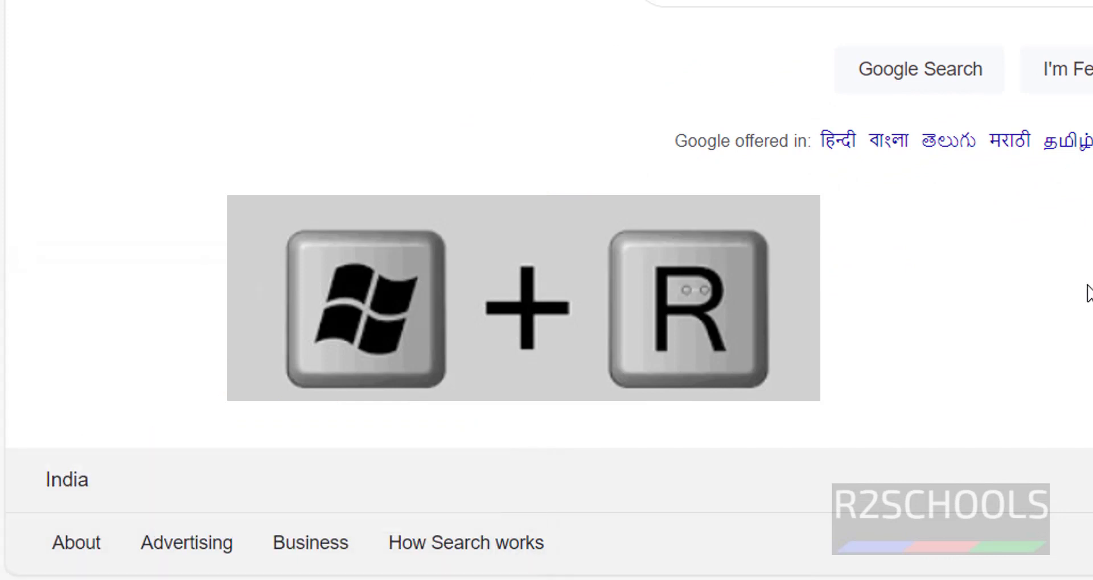
pyautogui.press('super+r')
pyautogui.write('servi')
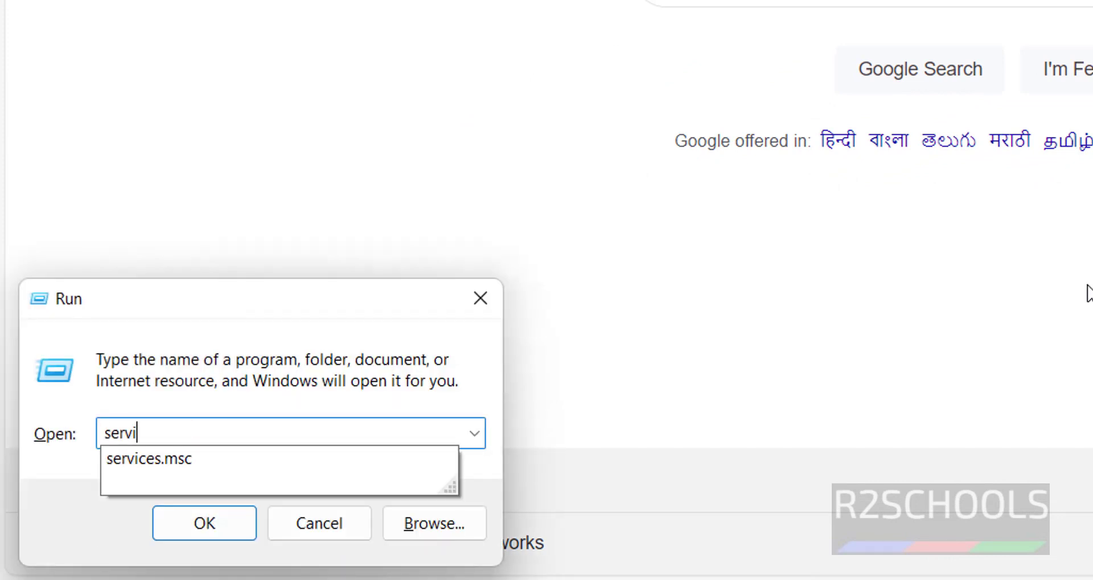
pyautogui.write('ces.msc')
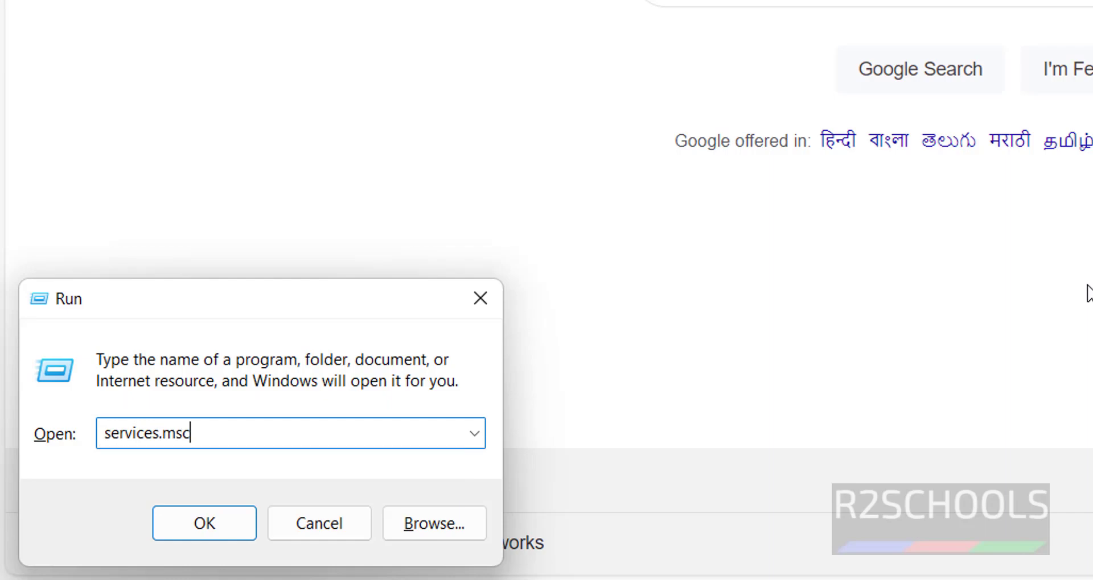
pyautogui.press('Return')
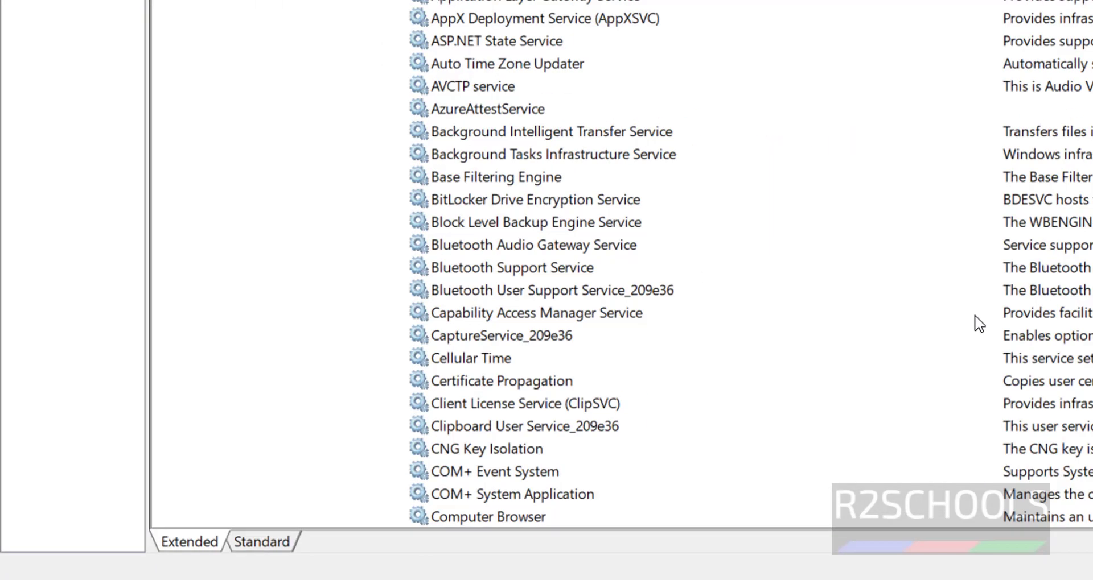
# Search the Start menu for 'services' to find the Services app
pyautogui.press('super')
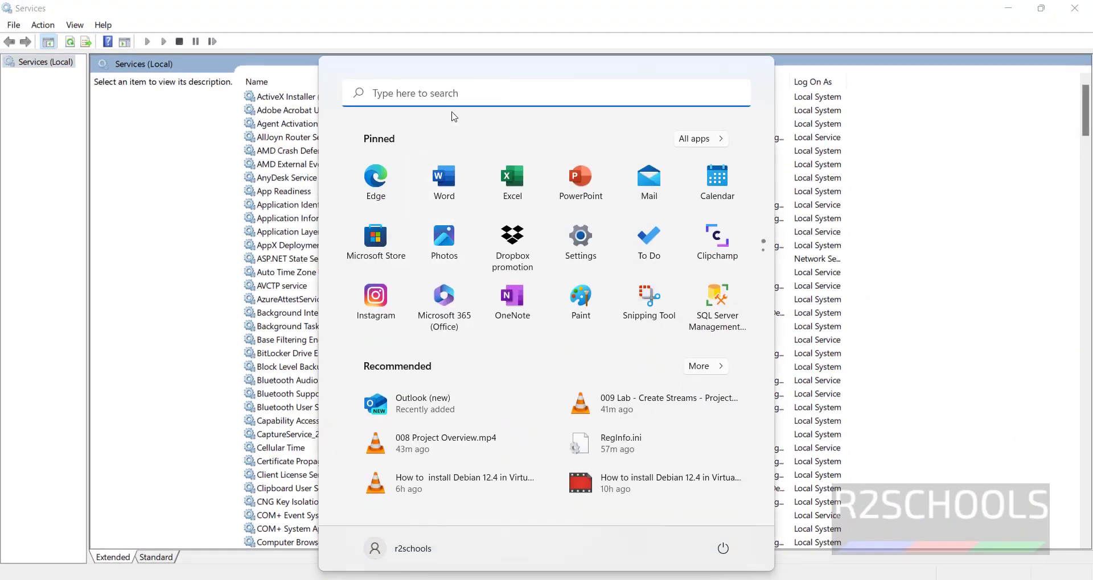
pyautogui.click(453, 101)
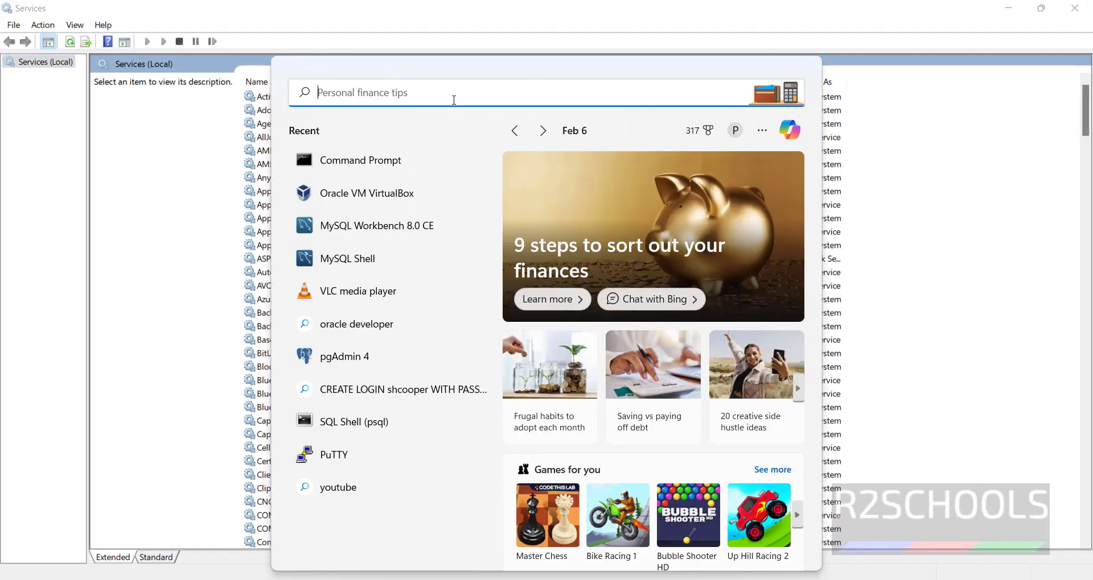
pyautogui.write('services')
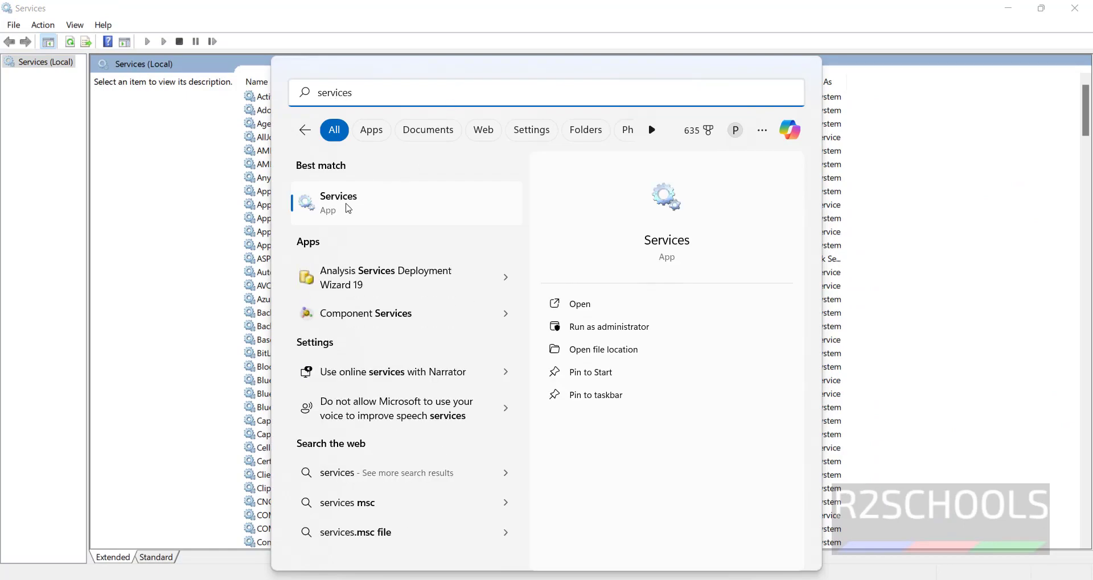
# Open Services and select postgresql-x64-16 - PostgreSQL Server 16 among the P entries
pyautogui.click(939, 205)
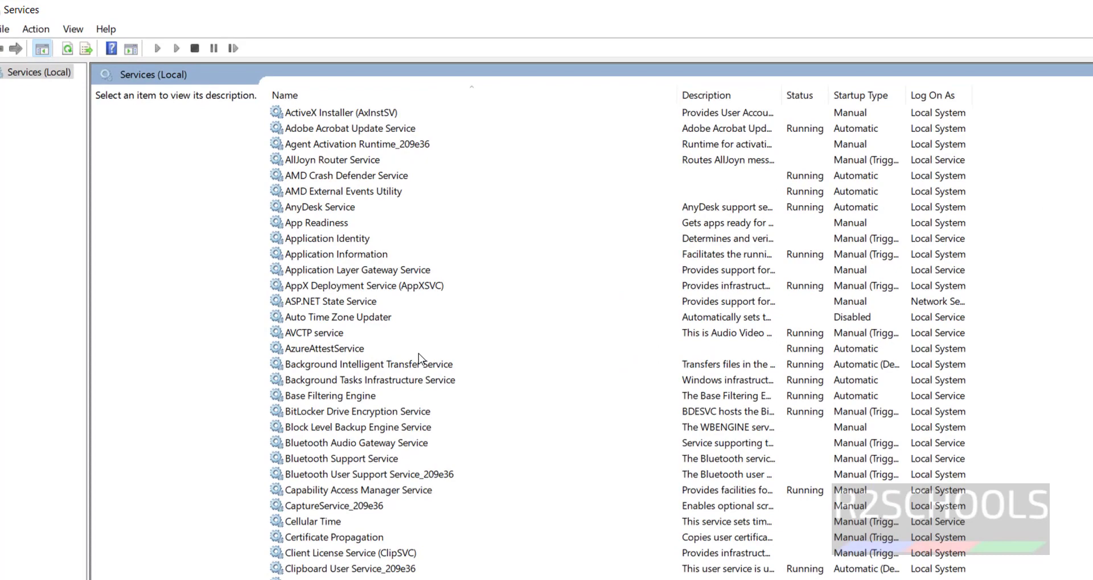
pyautogui.click(367, 319)
pyautogui.press('p')
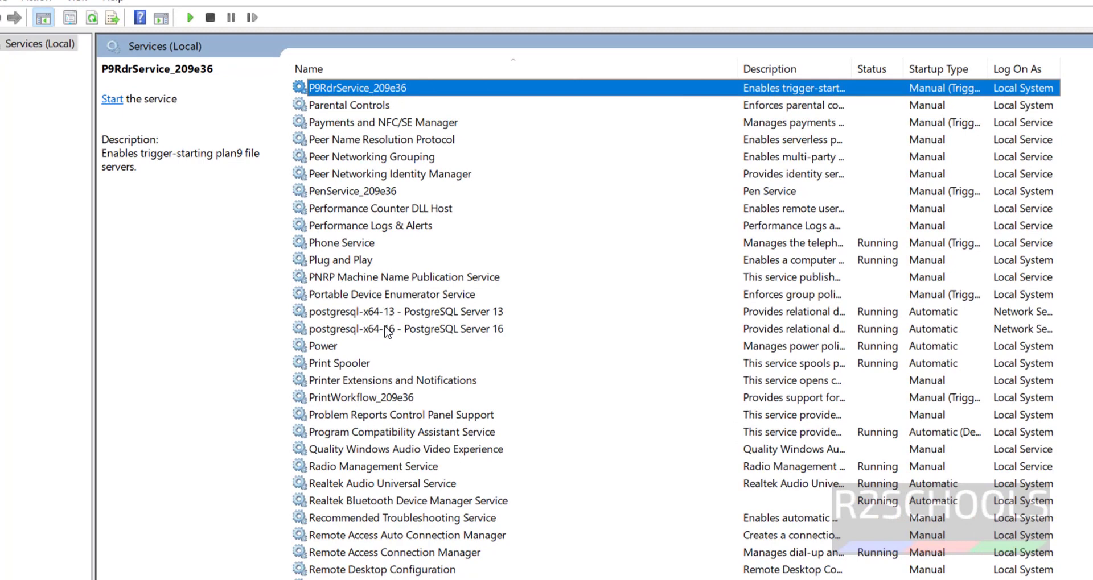
pyautogui.click(387, 335)
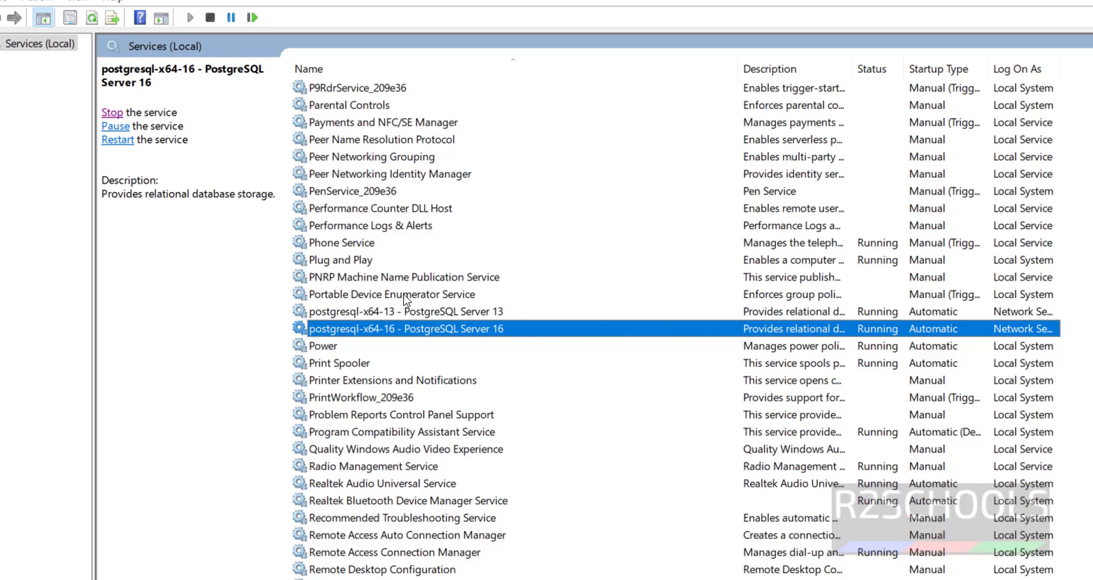
# Review the PostgreSQL 16 service's Stop, Pause and Restart actions, confirming it is Running
pyautogui.rightClick(424, 330)
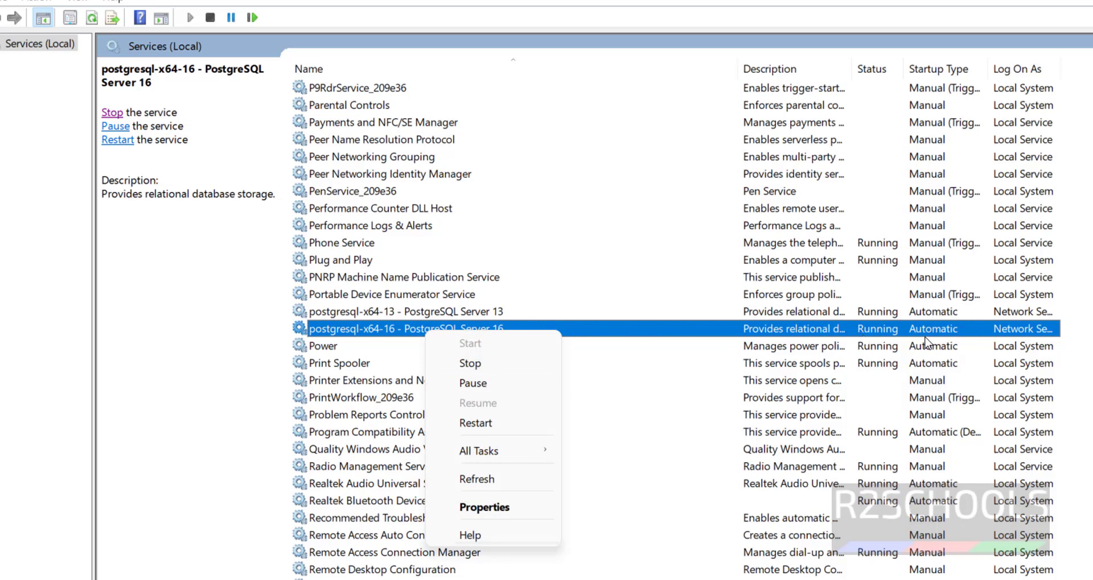
pyautogui.click(884, 341)
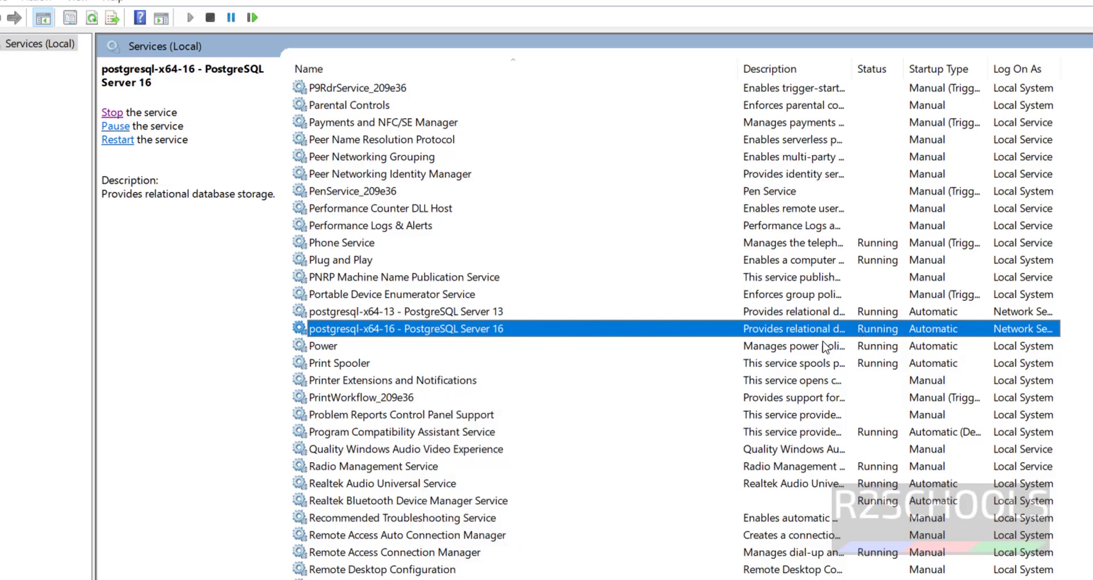
pyautogui.rightClick(481, 335)
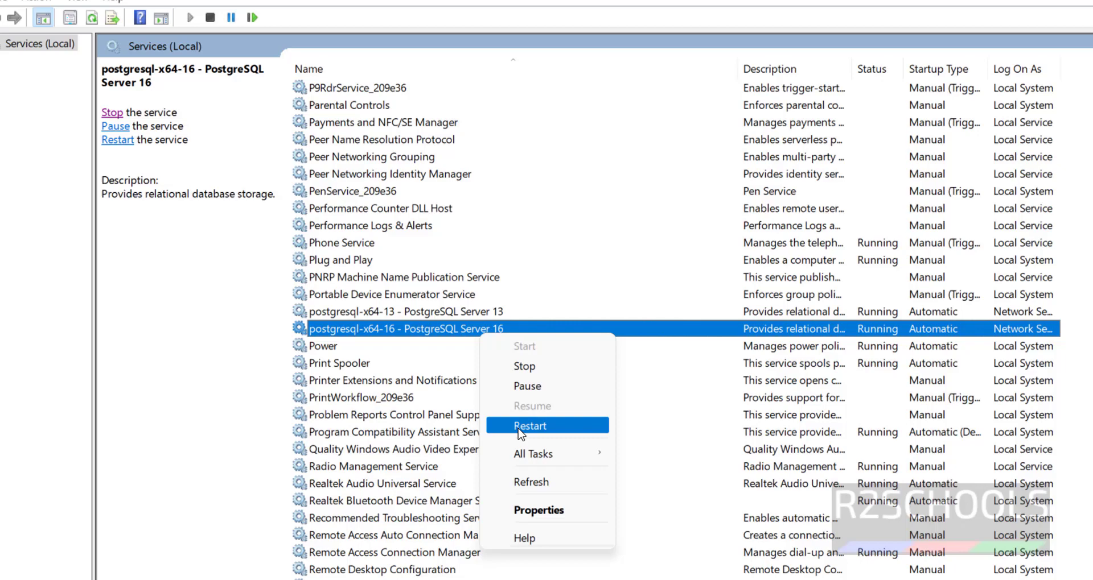
pyautogui.click(424, 364)
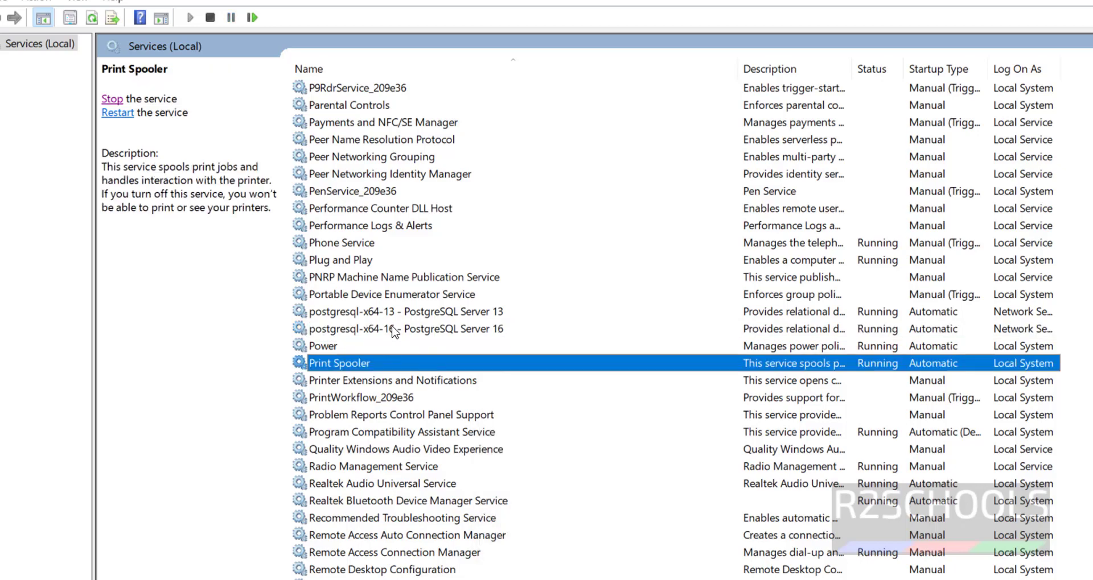
pyautogui.click(392, 330)
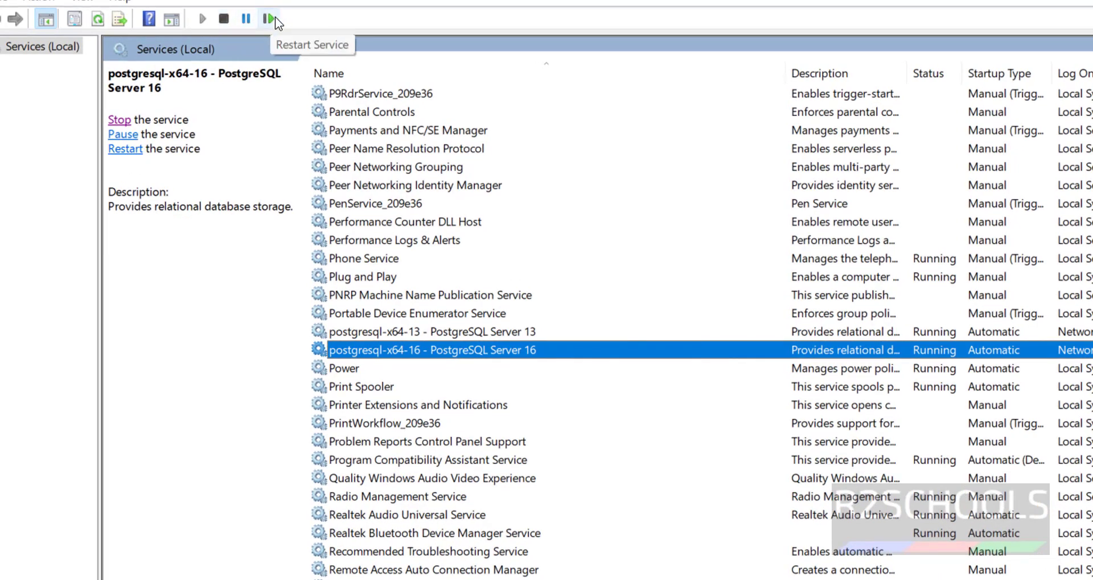
# Stop postgresql-x64-16 - PostgreSQL Server 16 from its right-click menu
pyautogui.rightClick(488, 357)
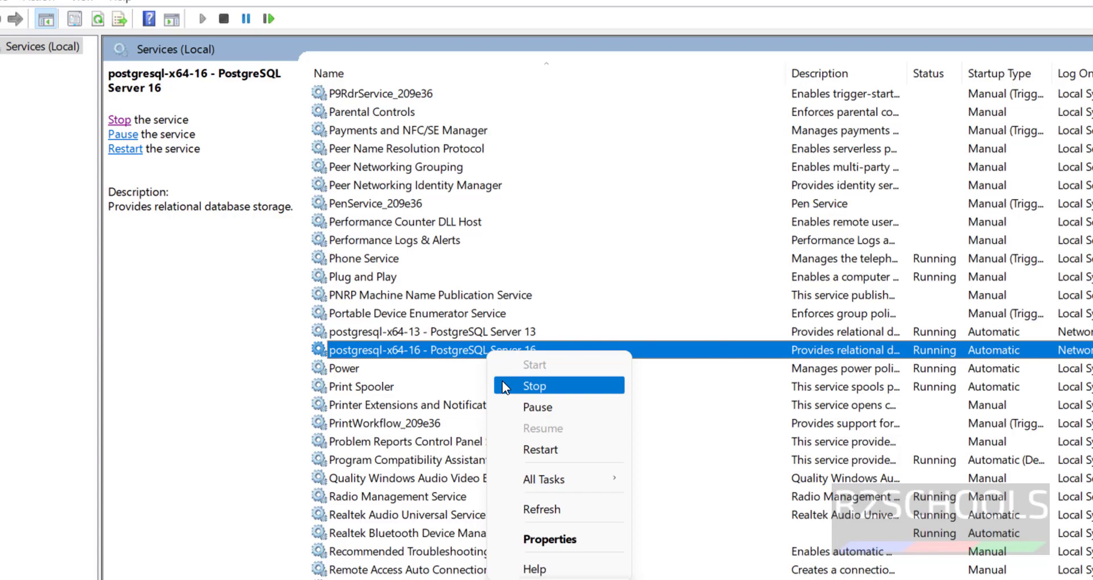
pyautogui.click(502, 381)
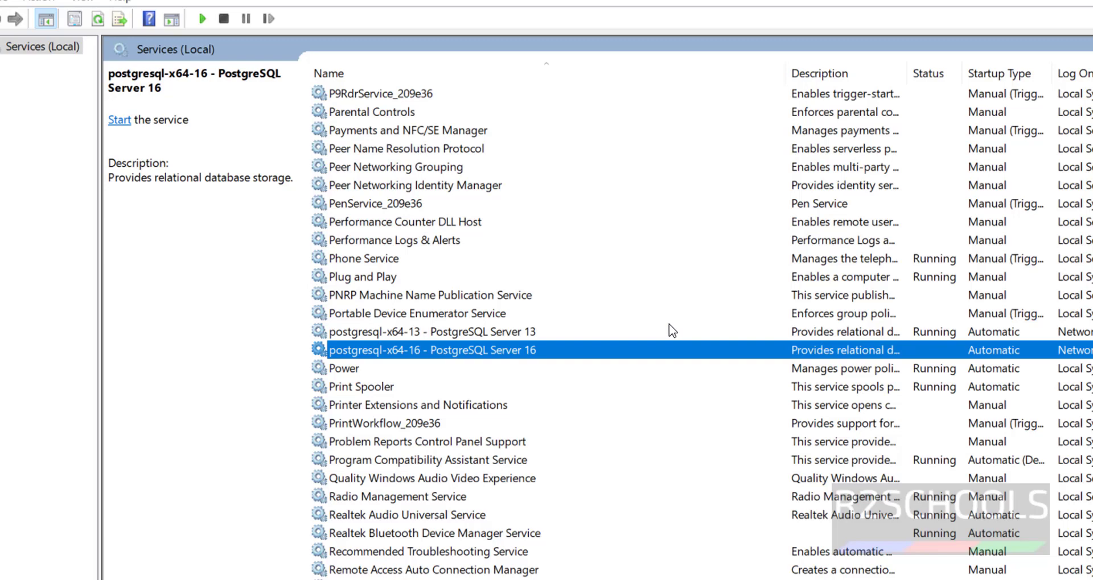
# Launch SQL Shell (psql) from the PostgreSQL 16 group in Start's app list
pyautogui.press('super')
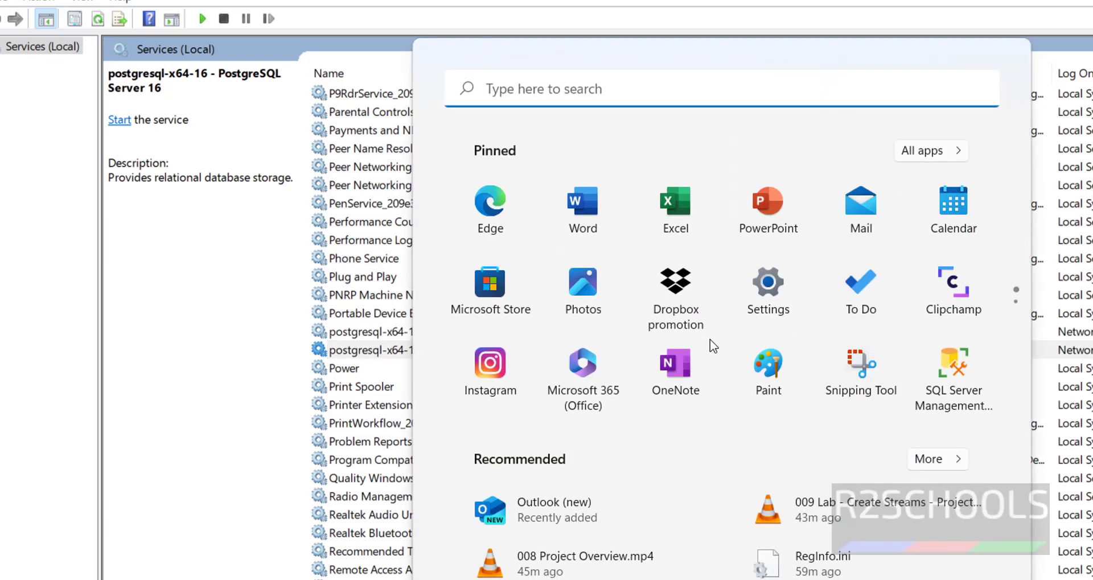
pyautogui.click(925, 151)
pyautogui.scroll(-15, 625, 438)
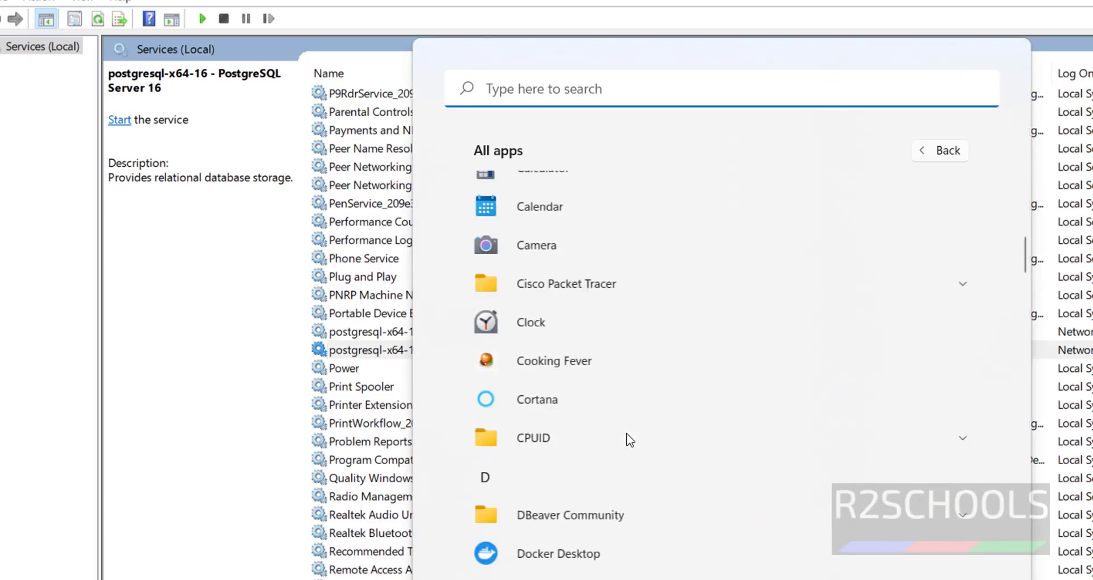
pyautogui.scroll(-10, 629, 446)
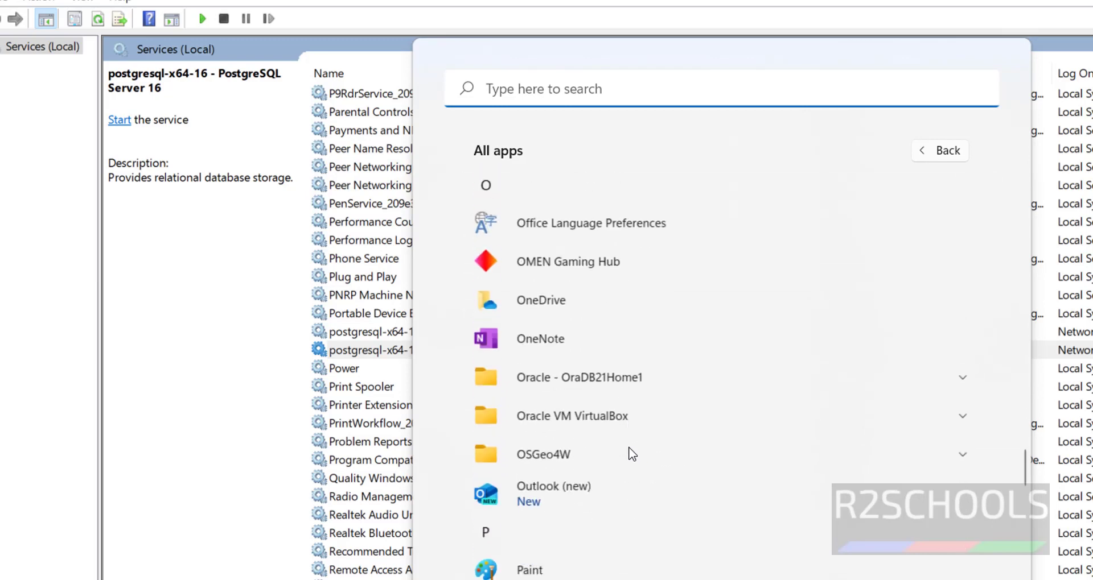
pyautogui.scroll(-3, 630, 452)
pyautogui.click(695, 473)
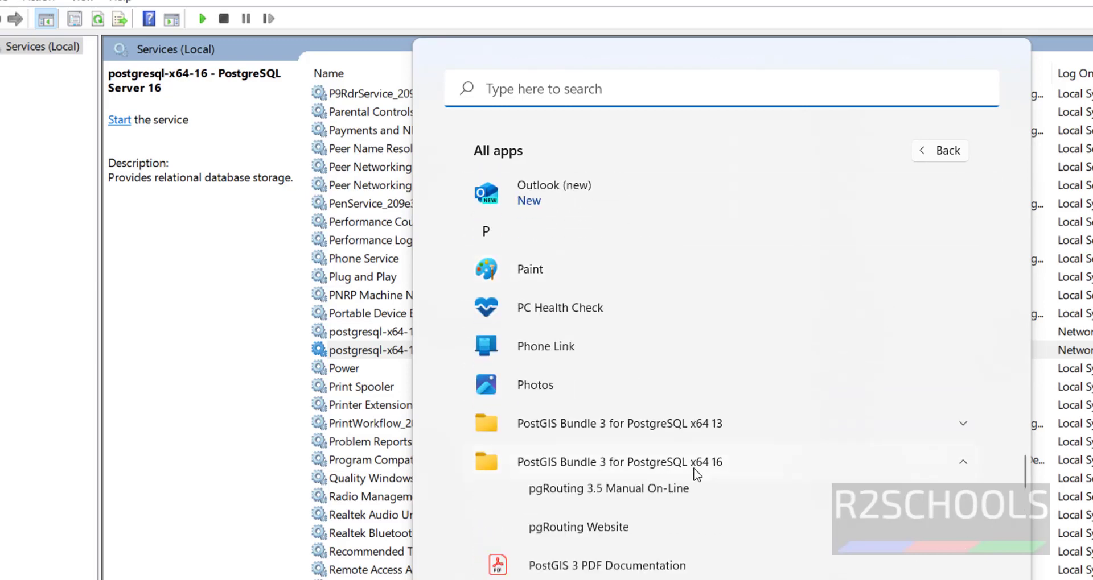
pyautogui.scroll(-5, 728, 455)
pyautogui.scroll(-4, 729, 454)
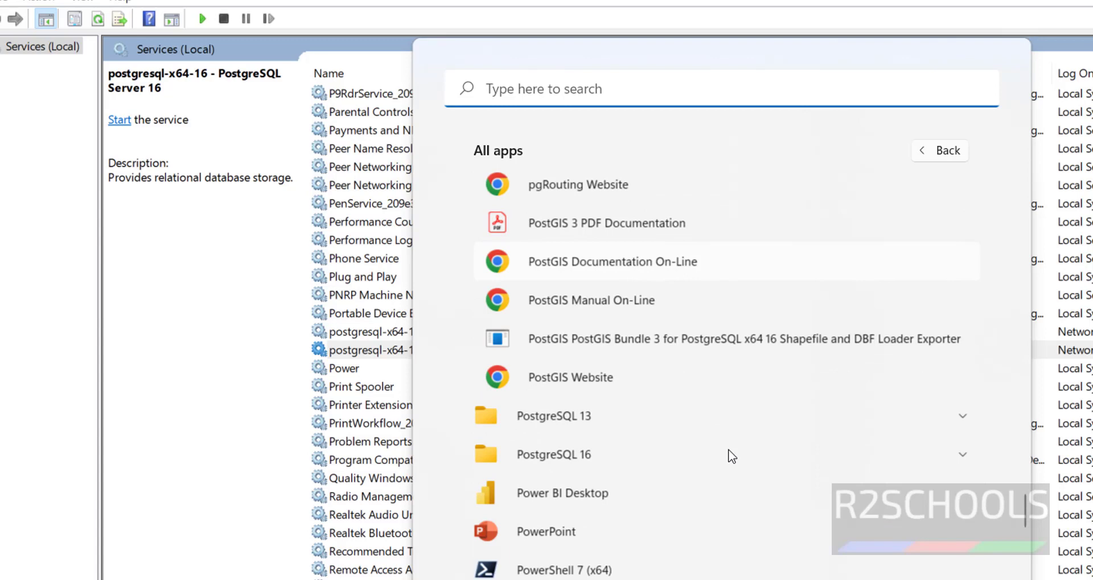
pyautogui.click(658, 443)
pyautogui.scroll(-6, 660, 450)
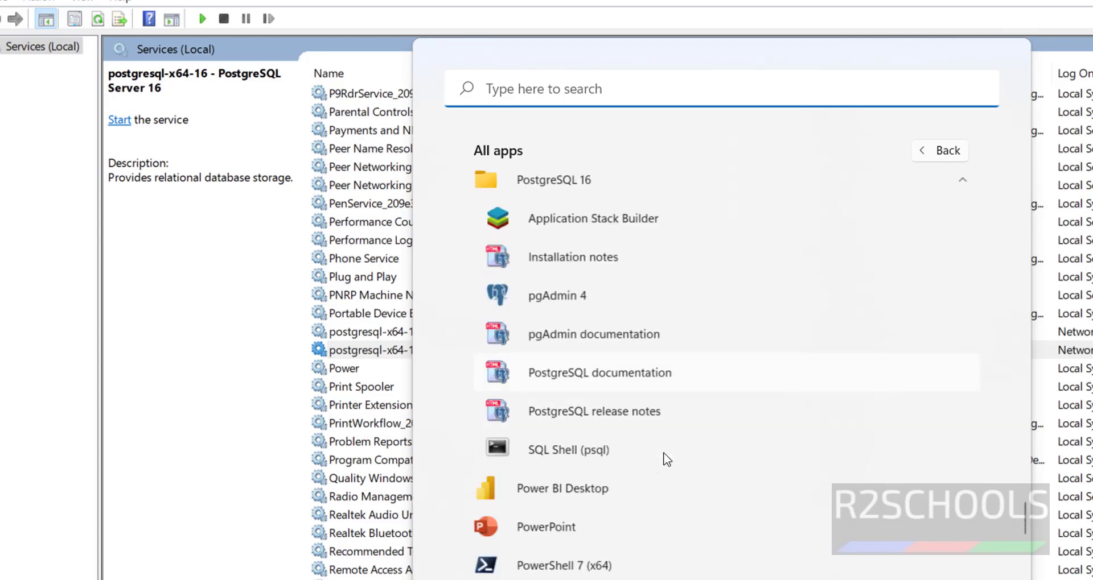
pyautogui.scroll(1, 664, 456)
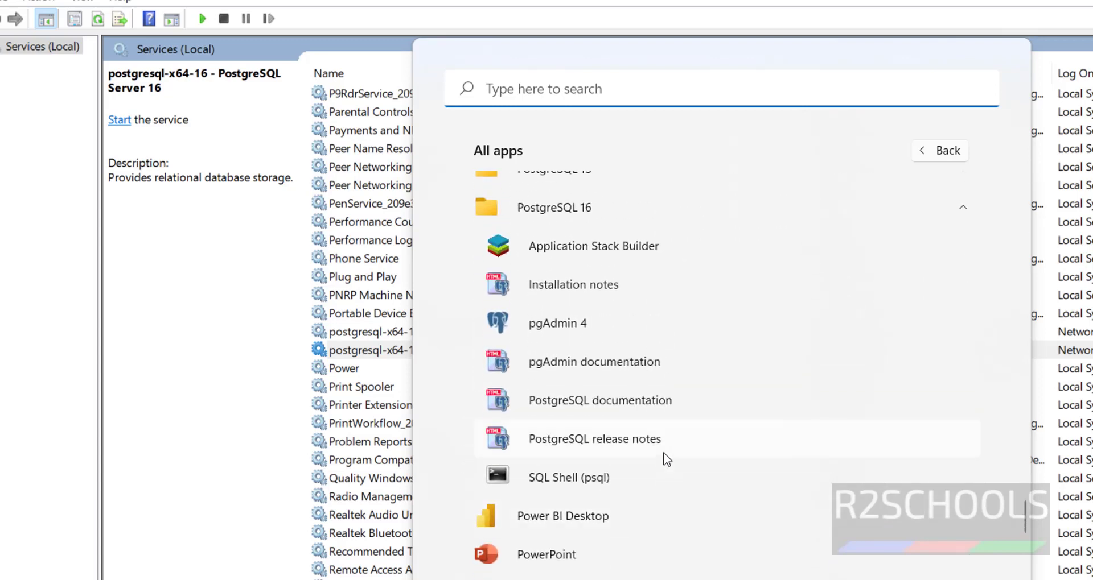
pyautogui.click(599, 487)
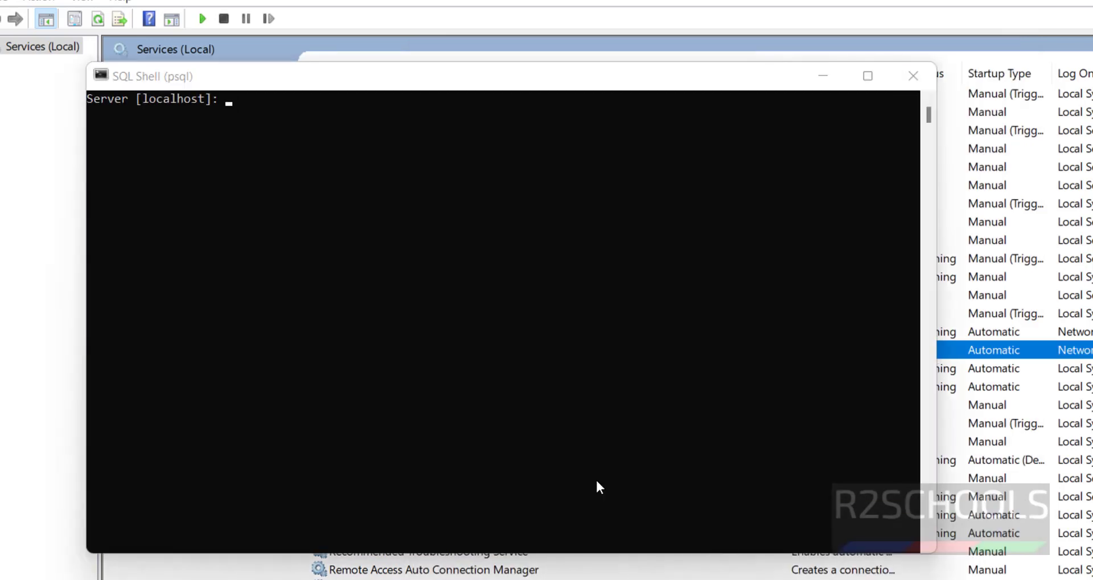
# Accept the localhost and postgres defaults, see the port 5432 connection refused, and close the shell
pyautogui.click(503, 263)
pyautogui.press('Return')
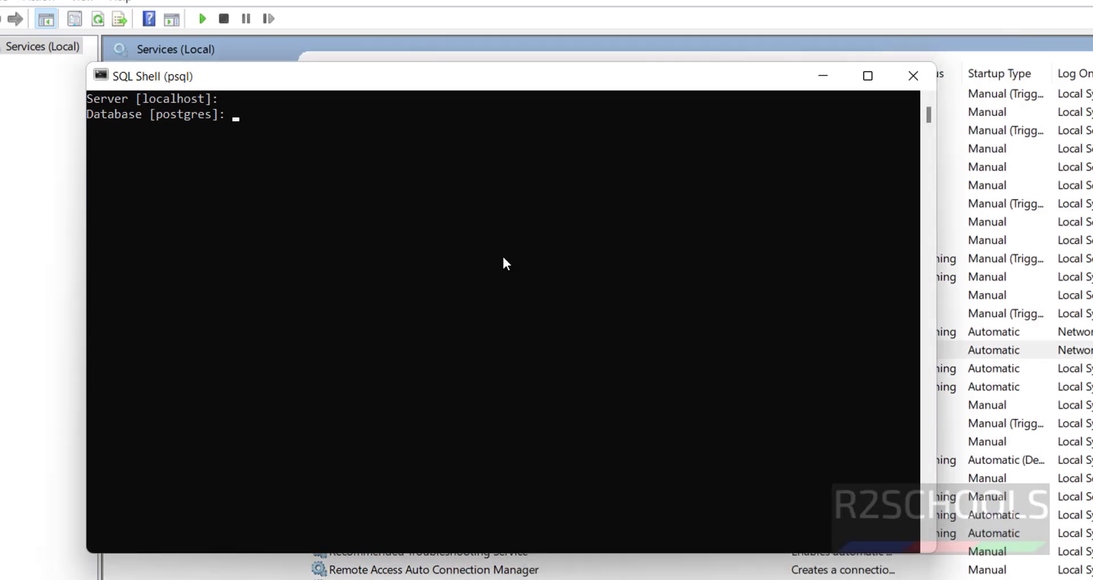
pyautogui.press('Return')
pyautogui.press('Return')
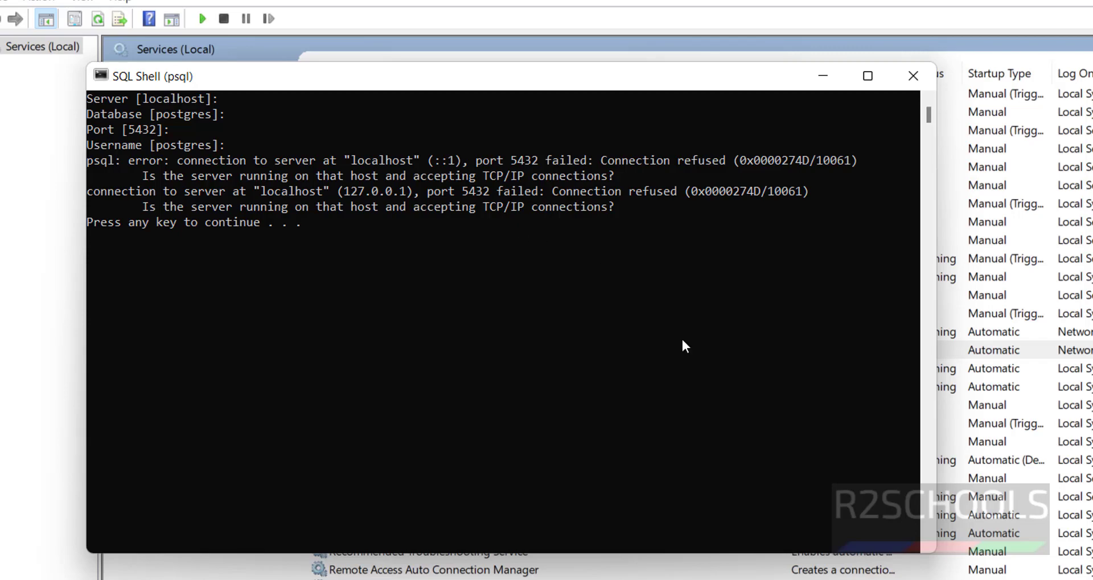
pyautogui.press('Return')
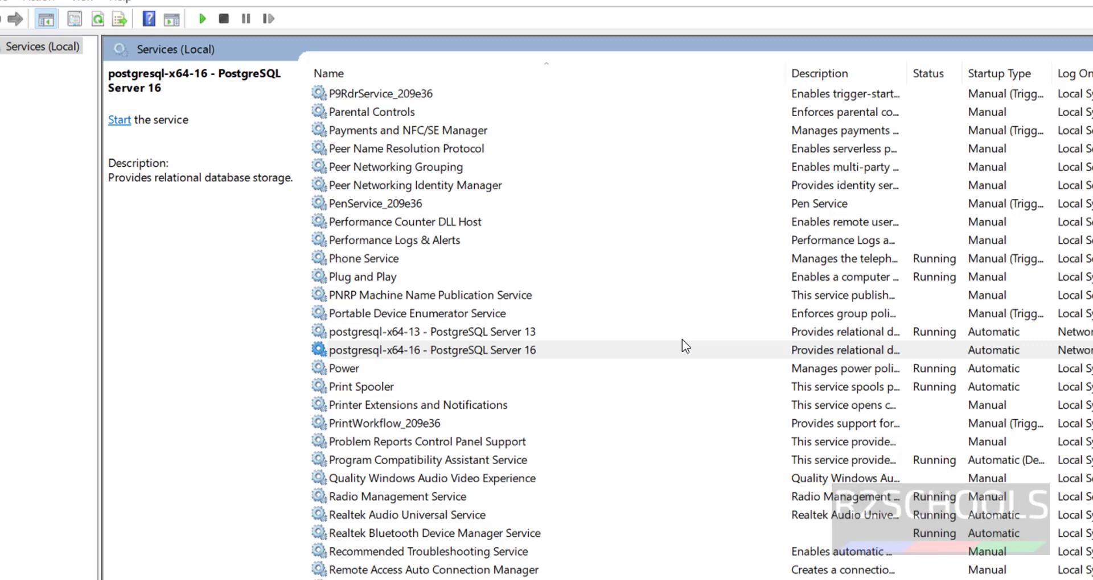
# Launch pgAdmin 4 and try connecting PostgreSQL 16 with its password, cancelling when it times out
pyautogui.press('super')
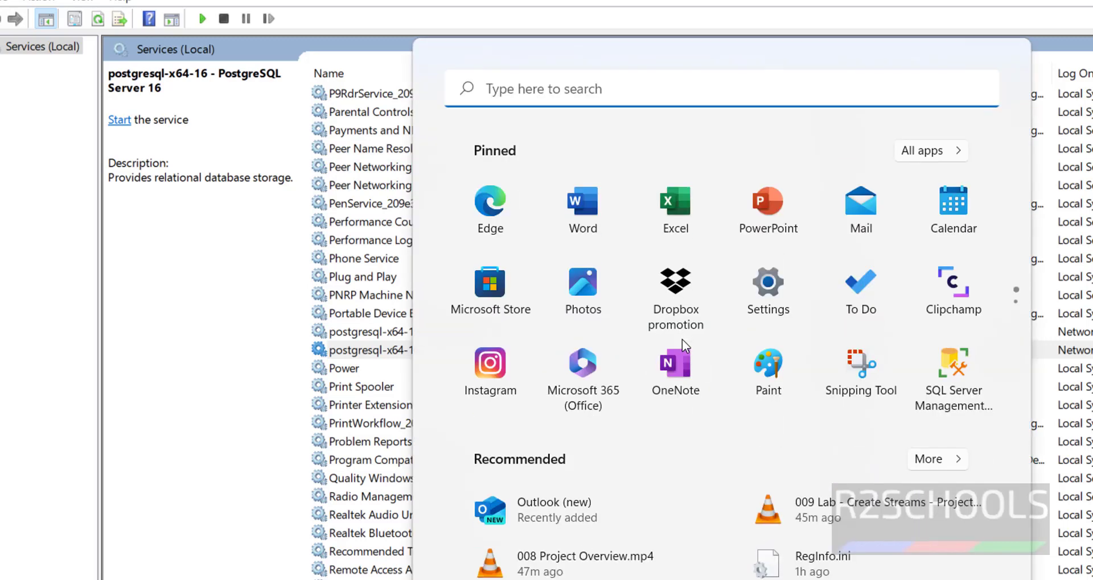
pyautogui.write('pgadmin')
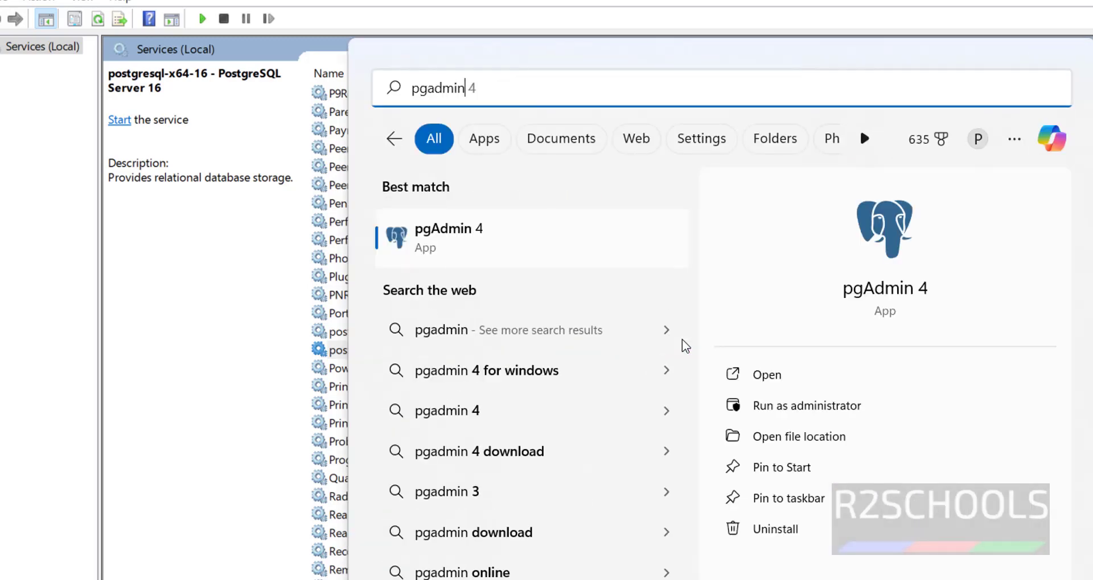
pyautogui.click(437, 235)
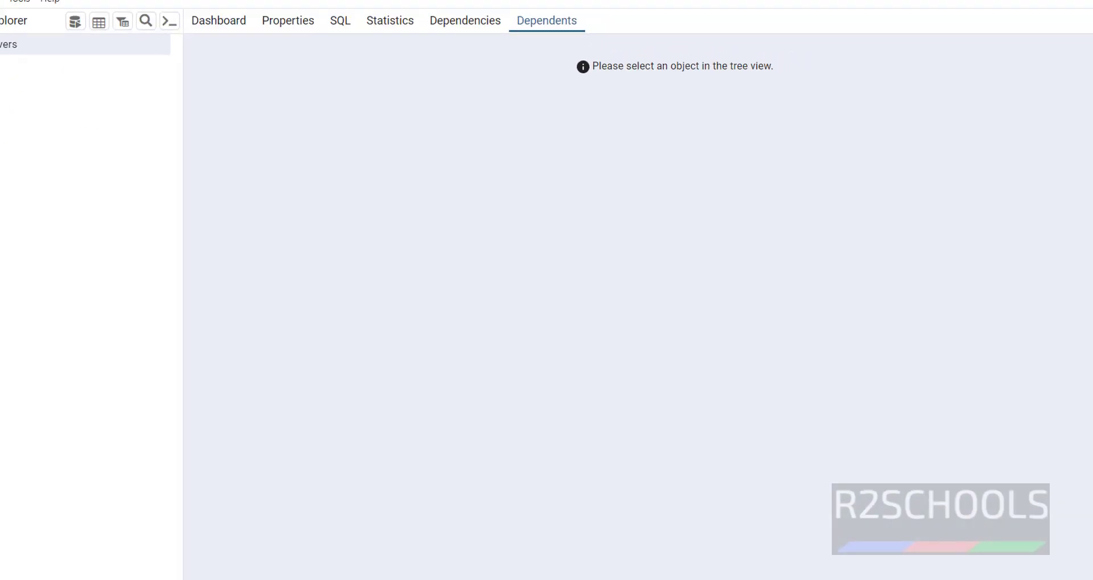
pyautogui.click(2, 89)
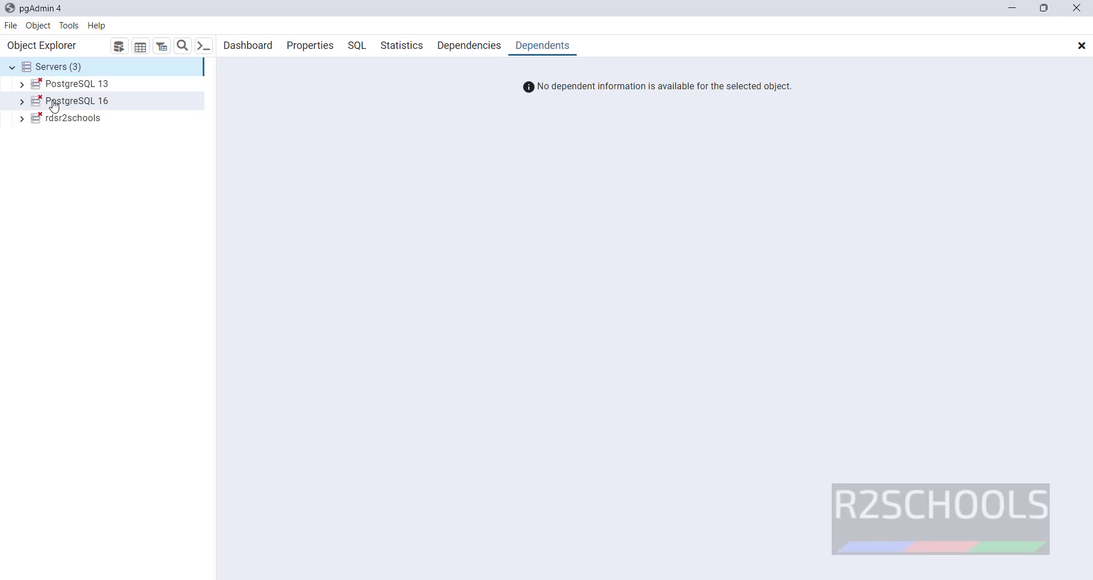
pyautogui.rightClick(65, 104)
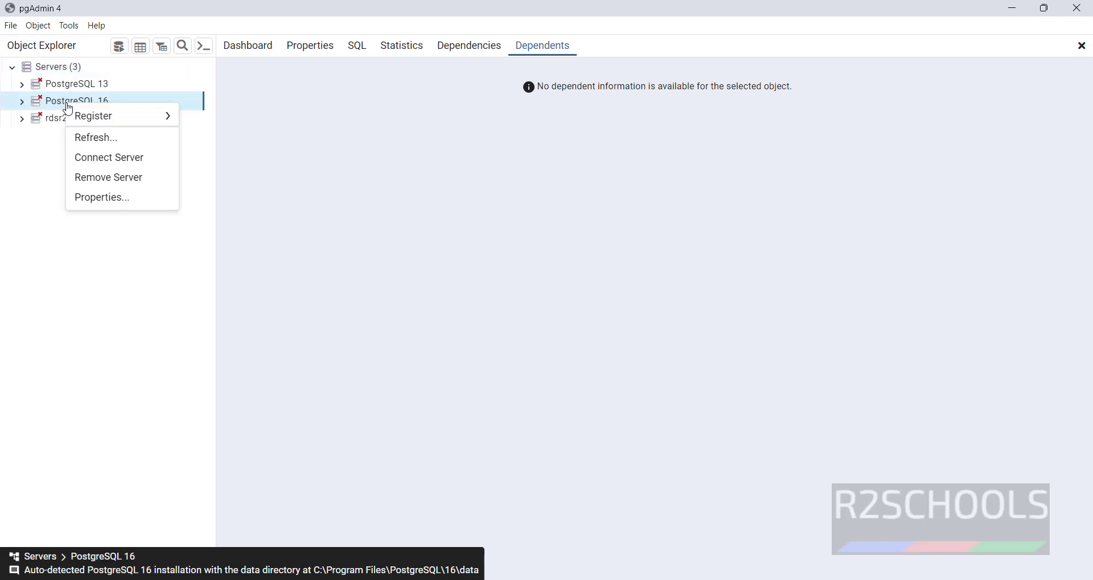
pyautogui.click(86, 161)
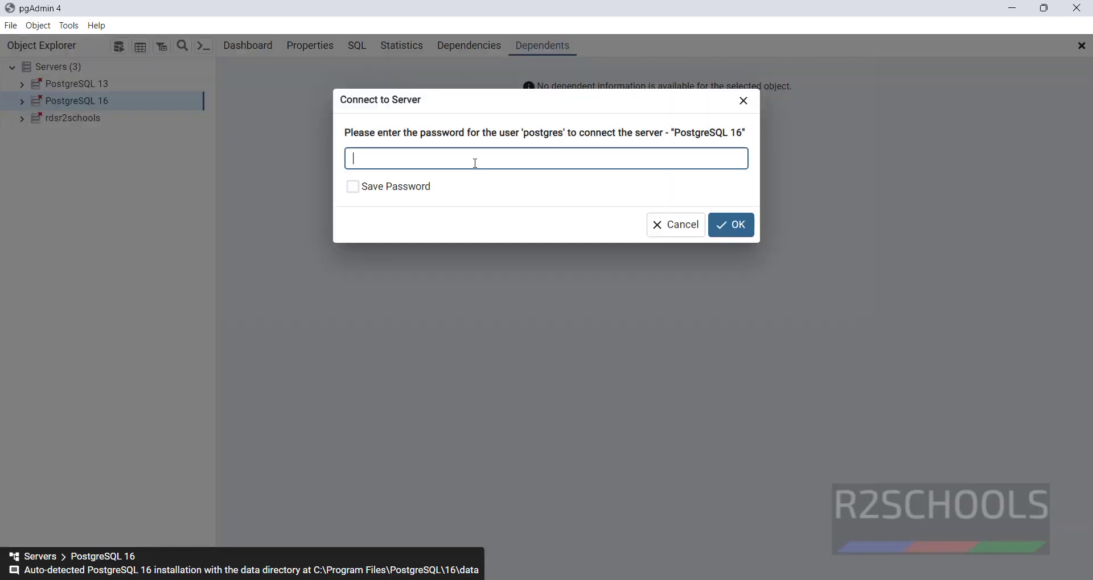
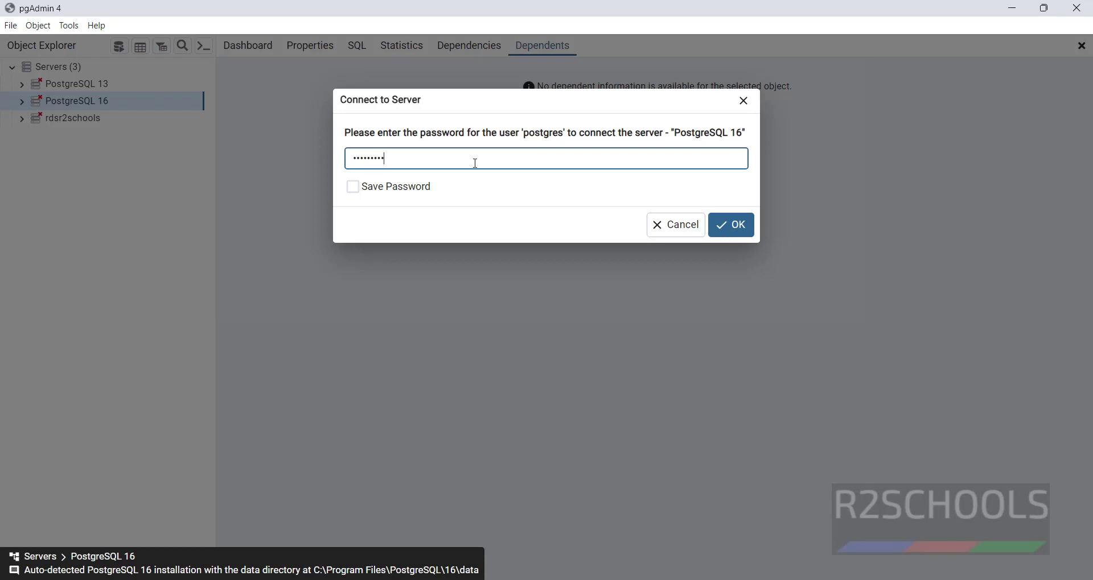
pyautogui.press('Return')
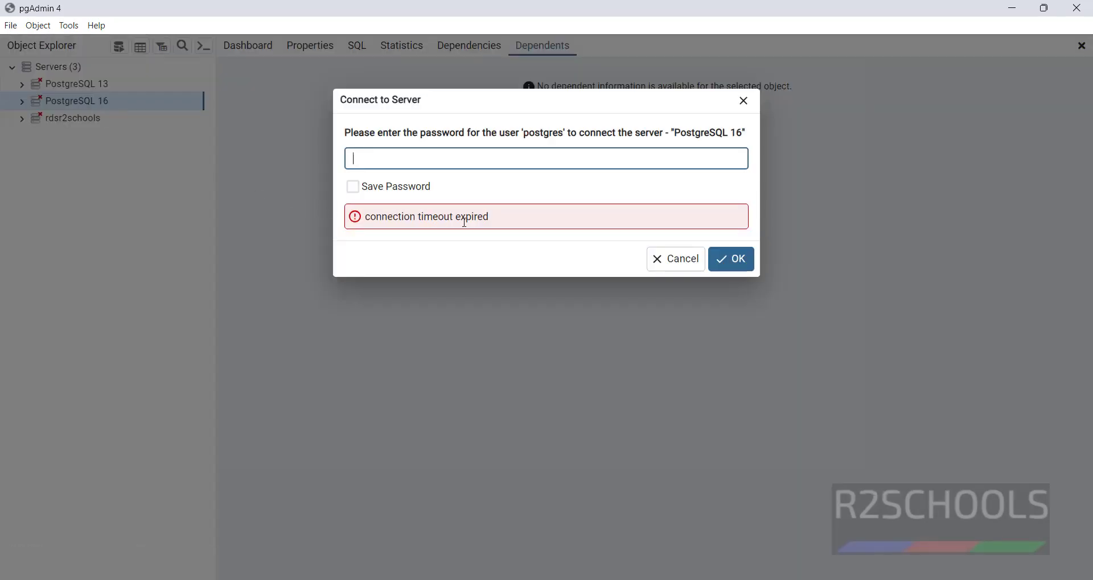
pyautogui.click(659, 266)
# Connect to PostgreSQL 13 successfully, then return to the Services window
pyautogui.click(23, 86)
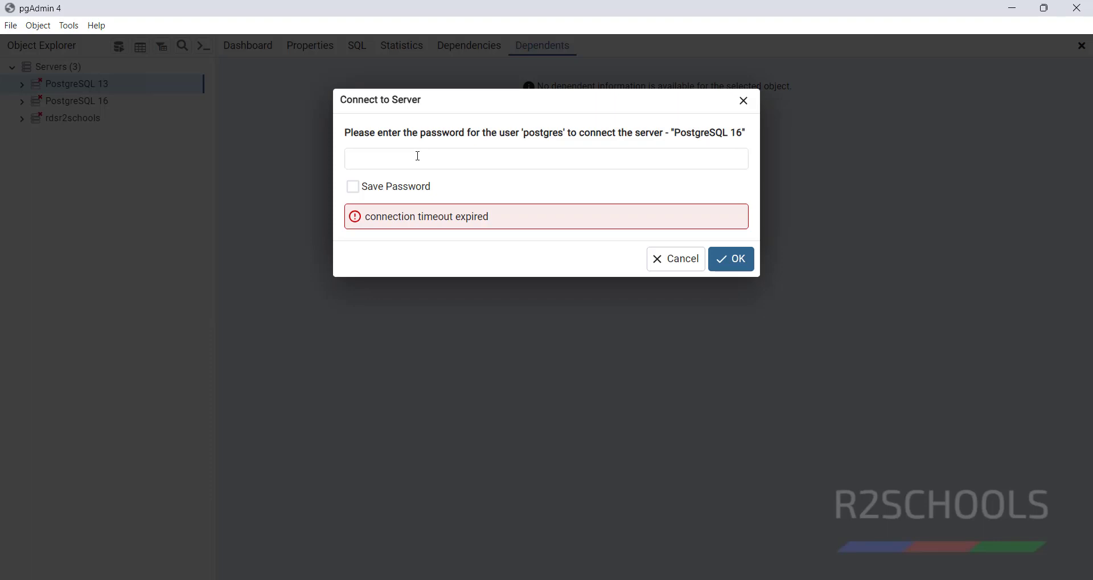
pyautogui.write('a')
pyautogui.press('Return')
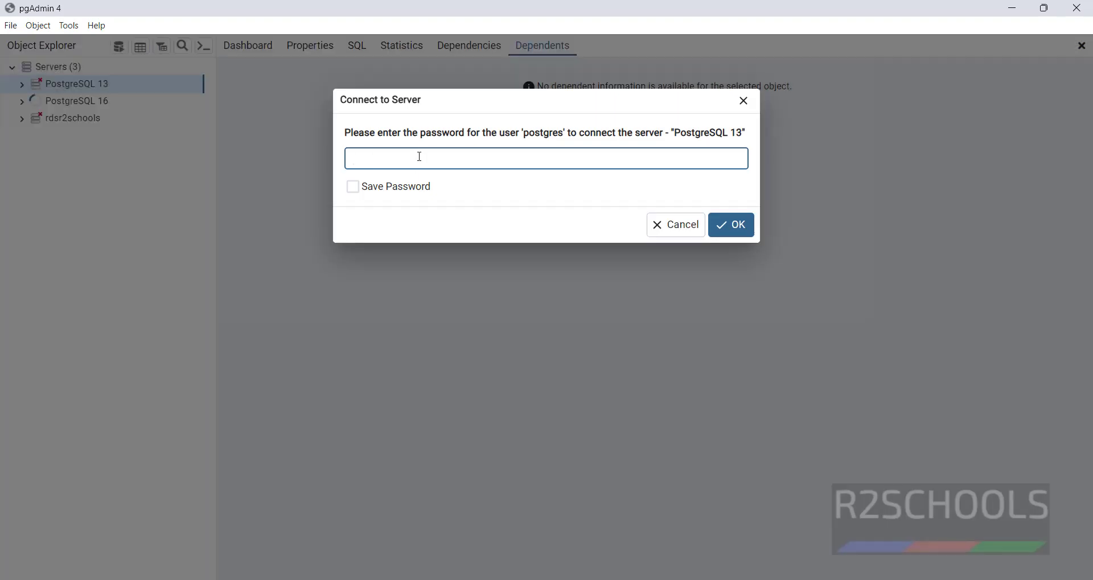
pyautogui.press('Return')
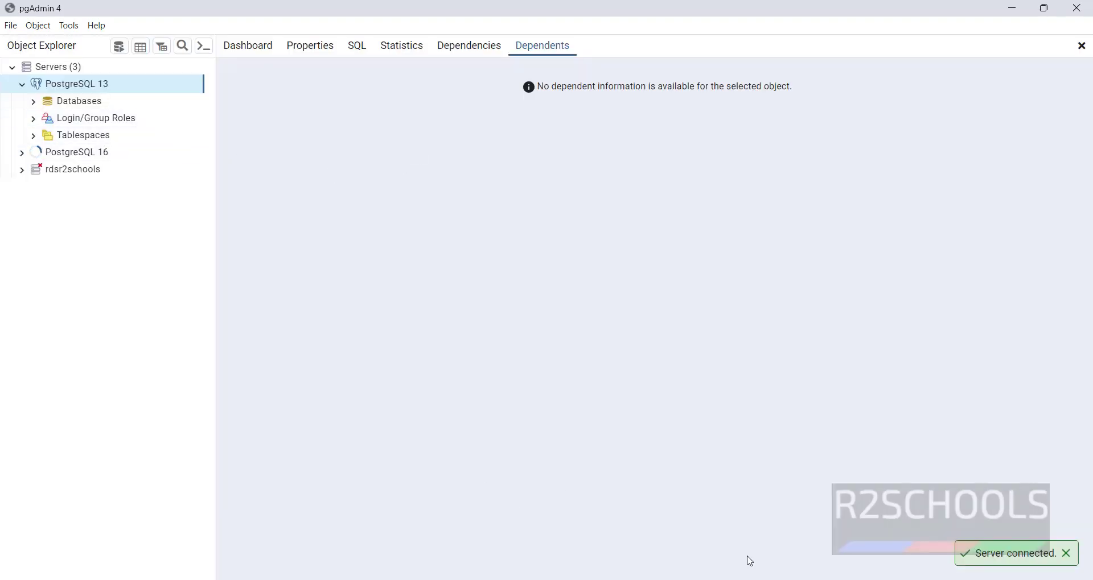
pyautogui.click(374, 278)
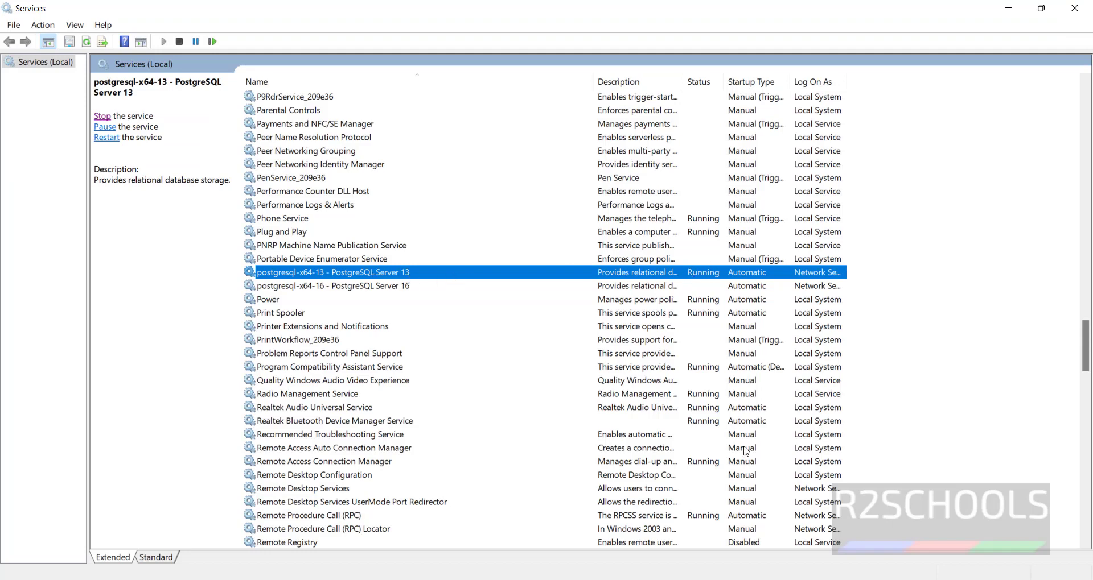
# Start postgresql-x64-16 - PostgreSQL Server 16 from its right-click menu
pyautogui.click(337, 287)
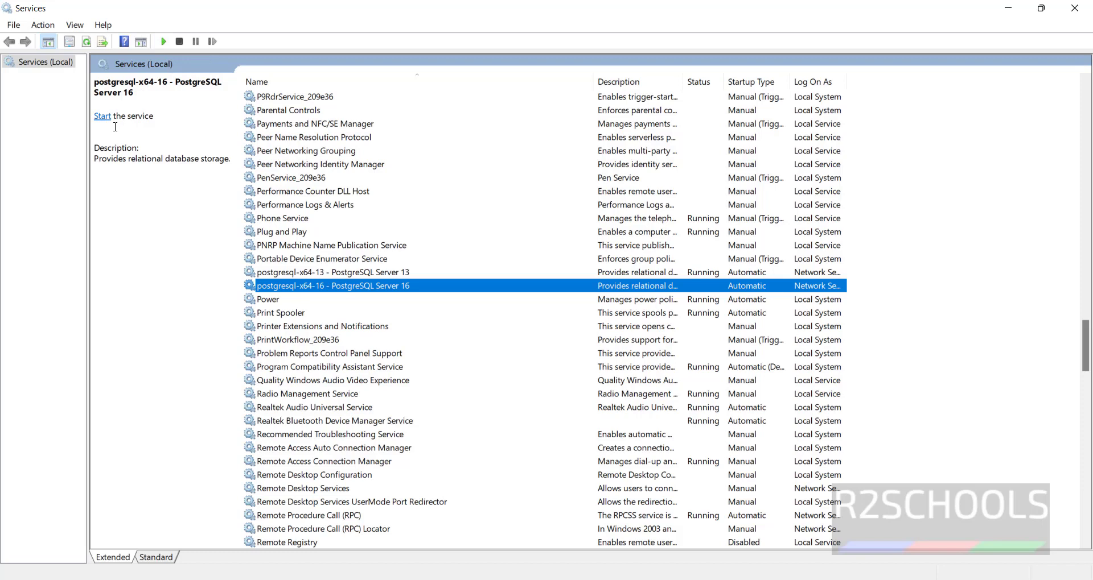
pyautogui.rightClick(449, 286)
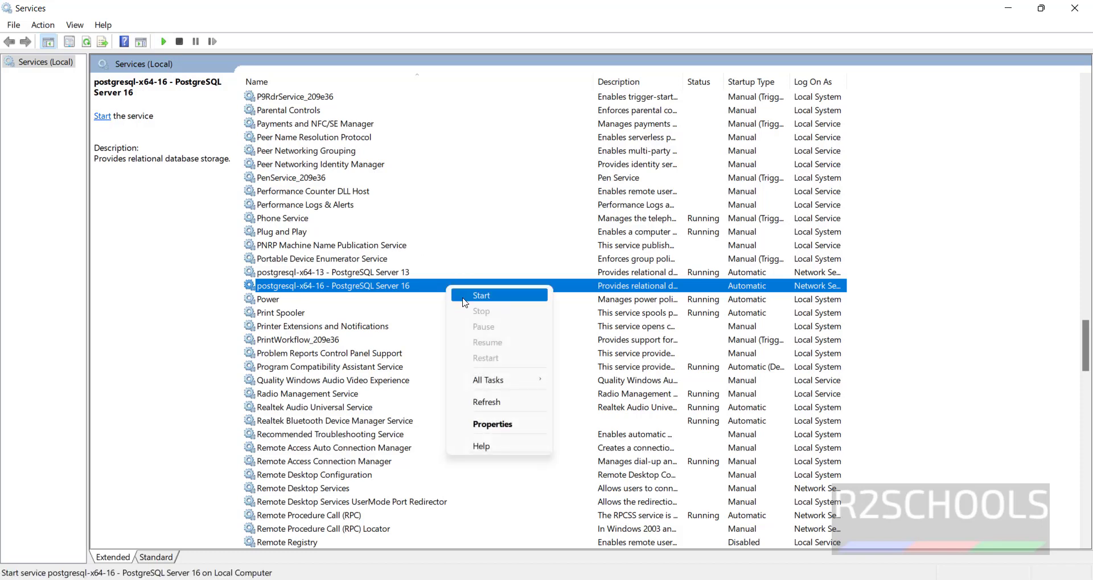
pyautogui.click(464, 302)
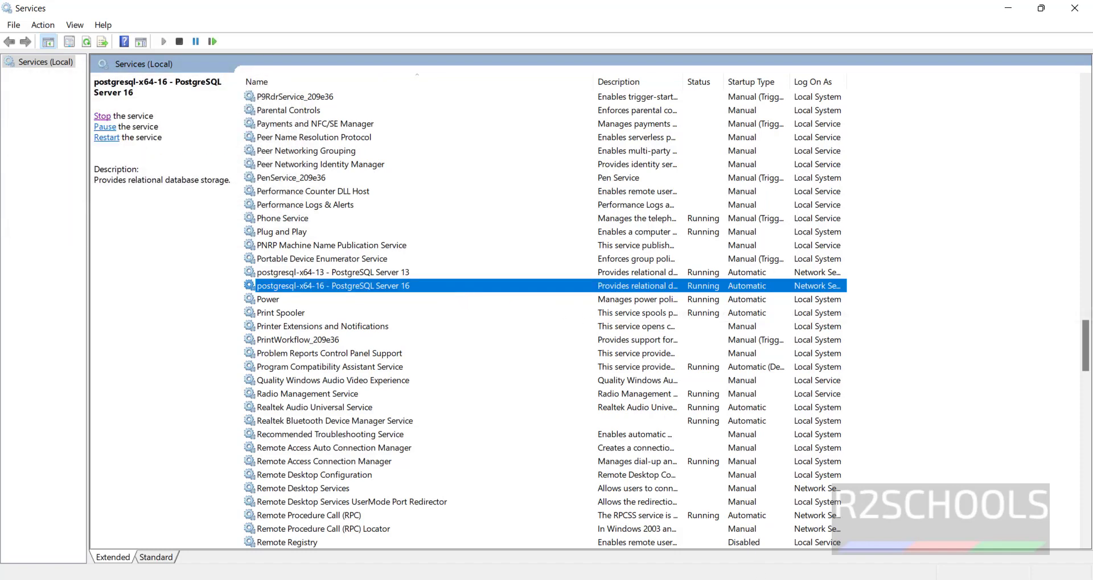
# Dismiss the stale prompt, reconnect PostgreSQL 16 with its password, and select Databases (3)
pyautogui.click(771, 578)
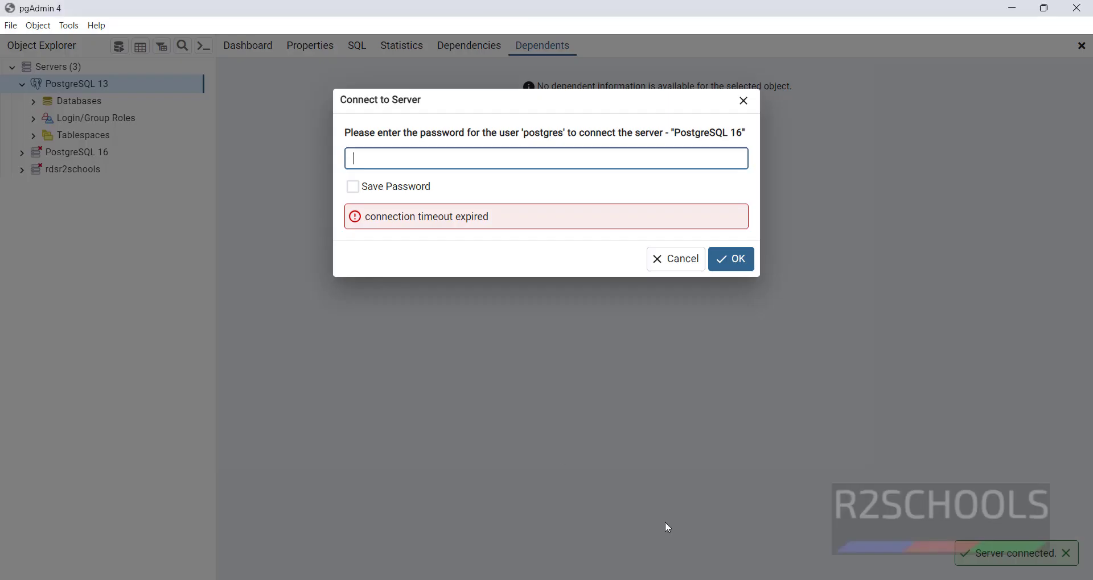
pyautogui.click(670, 266)
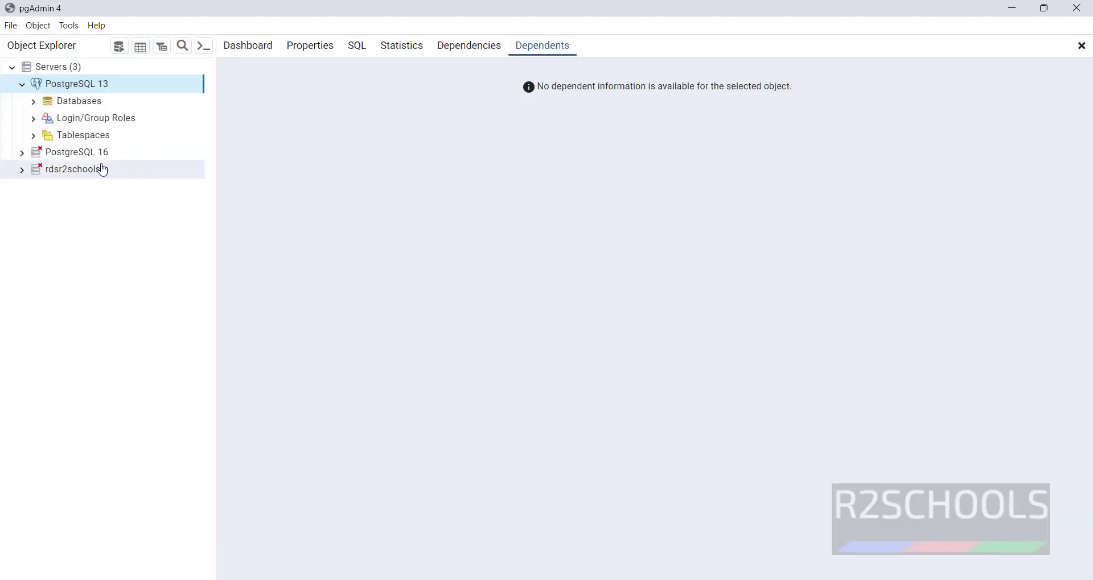
pyautogui.click(22, 153)
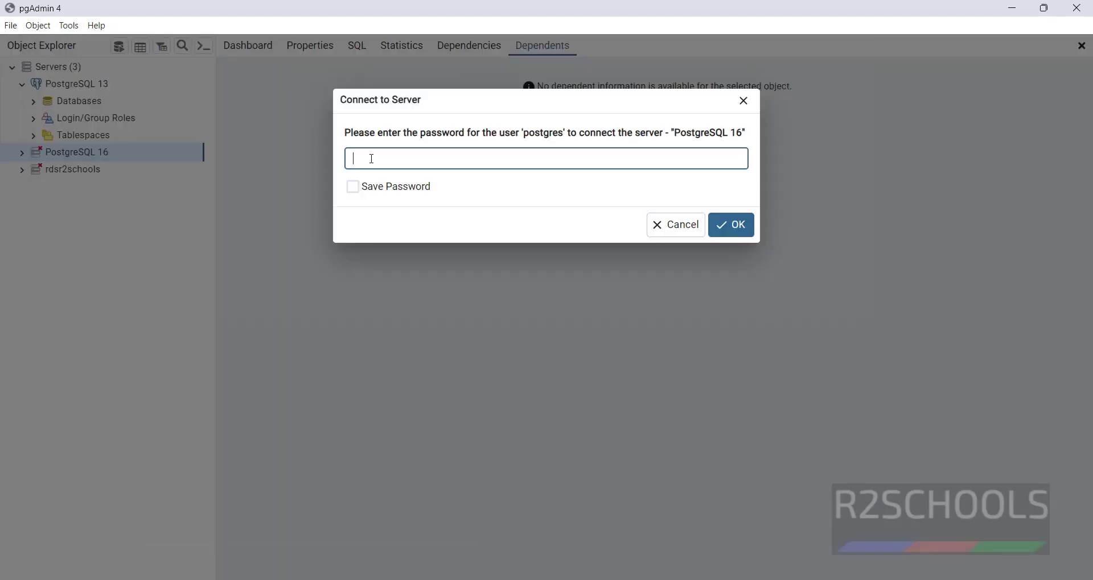
pyautogui.press('Return')
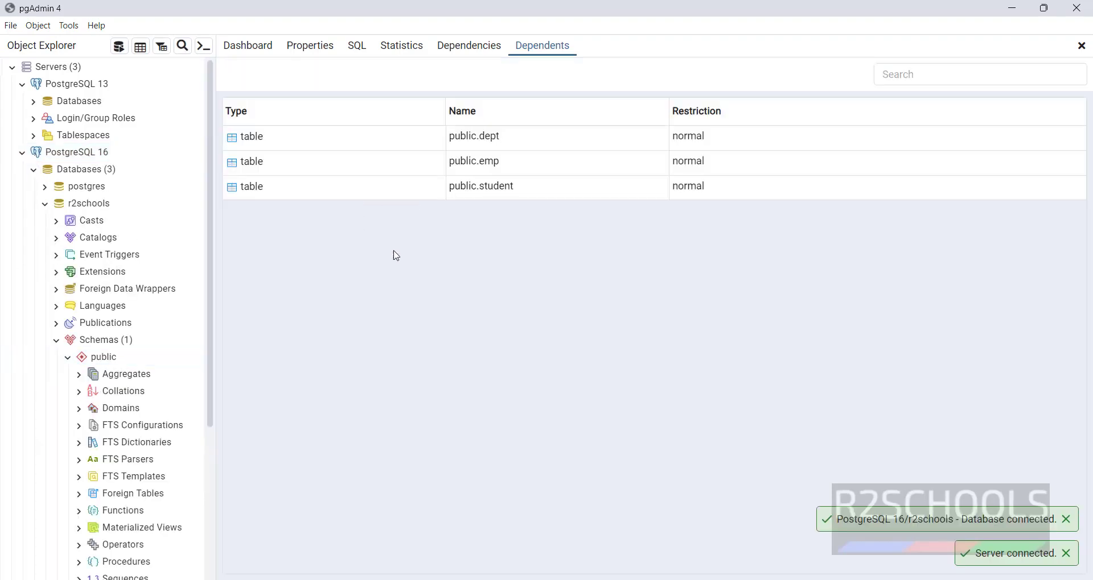
pyautogui.click(91, 171)
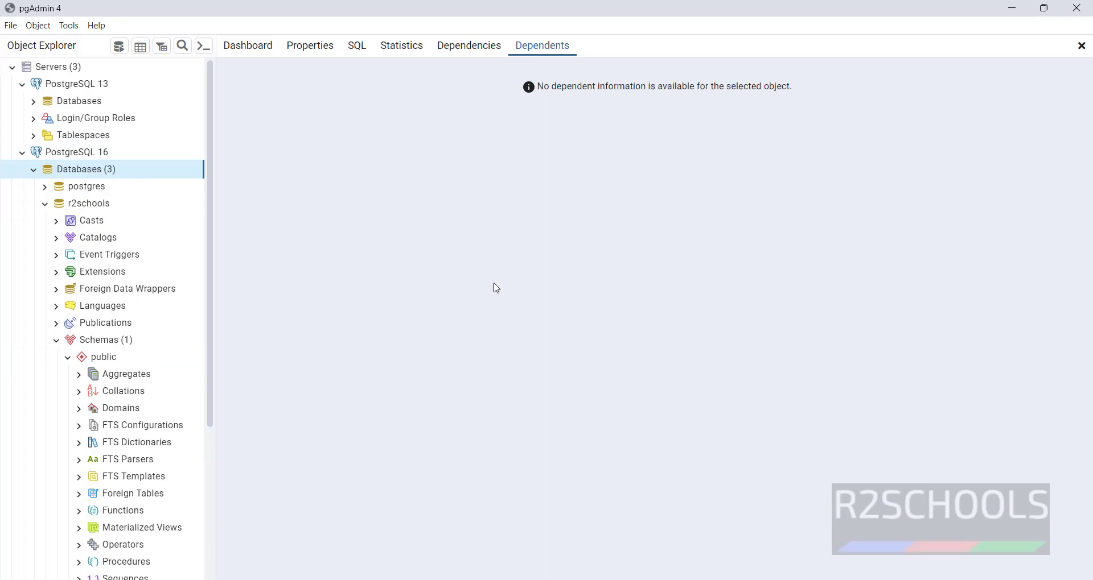
pyautogui.press('super')
# Launch SQL Shell (psql) from the PostgreSQL 16 group in Start's app list
pyautogui.click(545, 114)
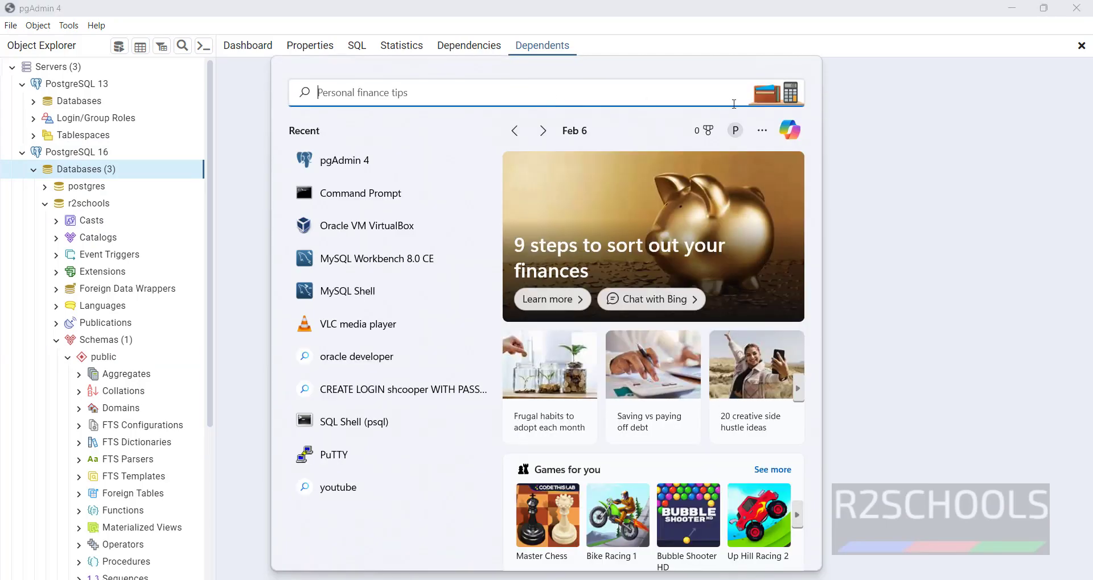
pyautogui.press('super')
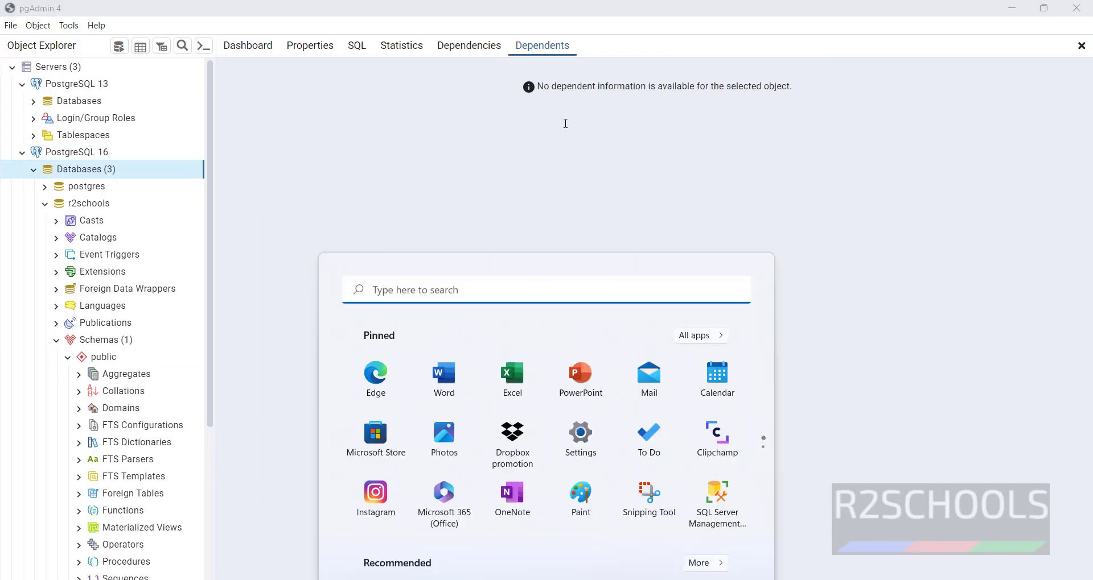
pyautogui.click(718, 141)
pyautogui.scroll(-5, 512, 393)
pyautogui.scroll(-15, 529, 405)
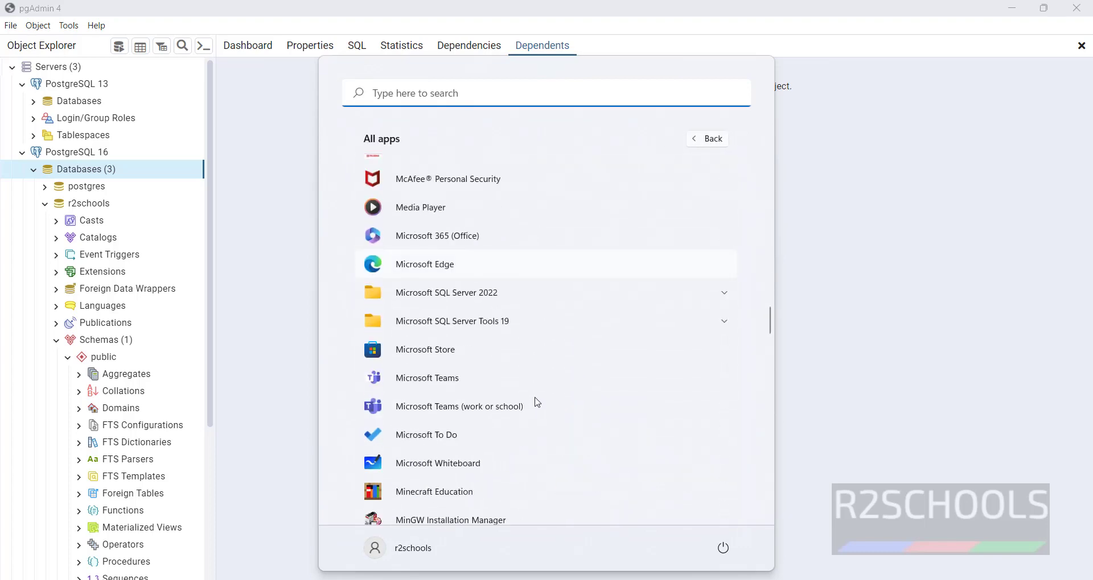
pyautogui.scroll(-5, 538, 410)
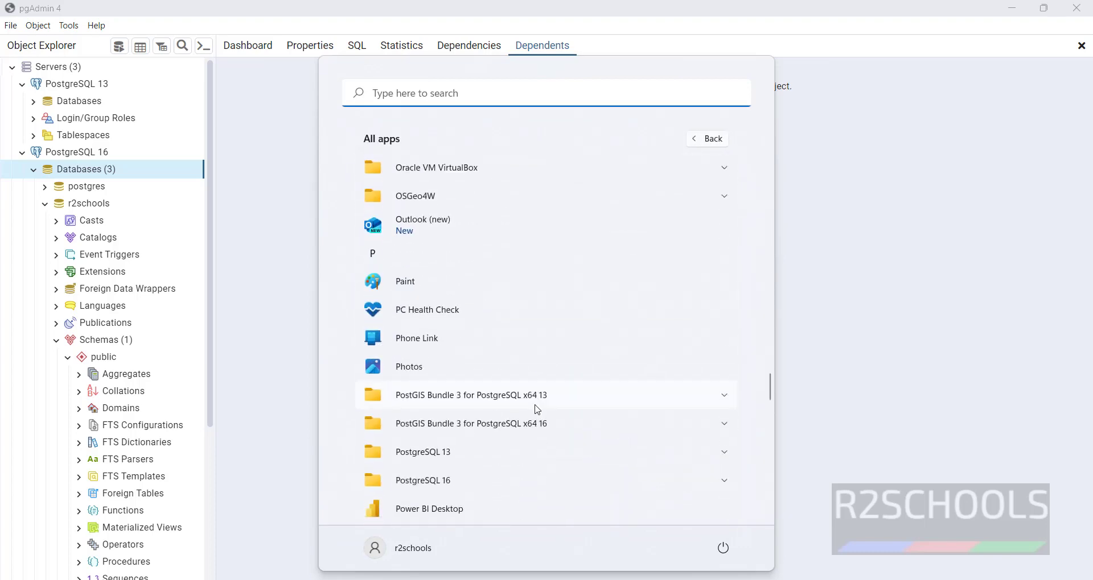
pyautogui.scroll(-4, 537, 410)
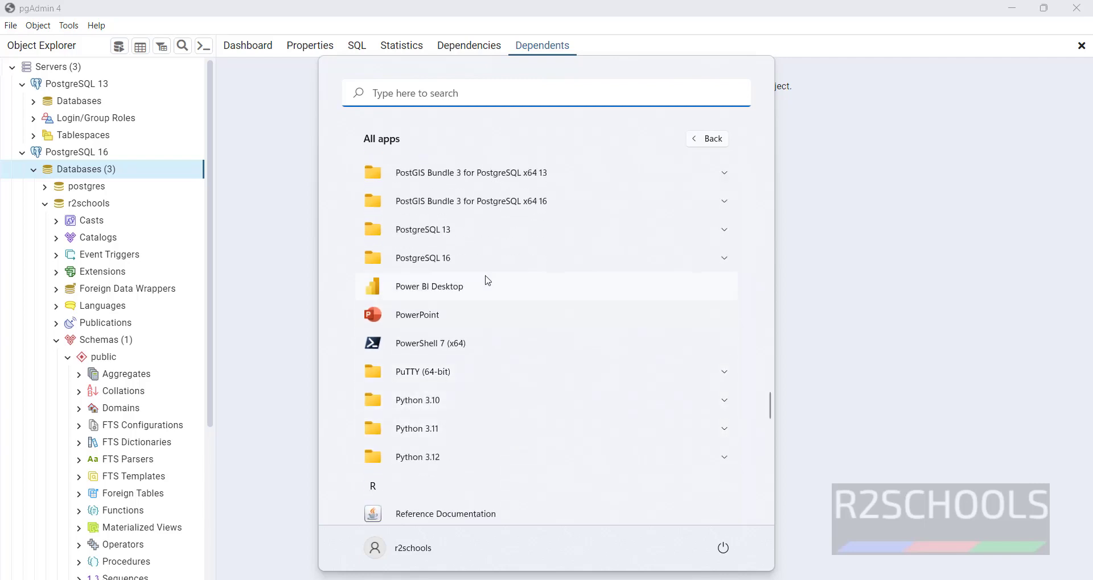
pyautogui.click(492, 259)
pyautogui.scroll(-2, 492, 307)
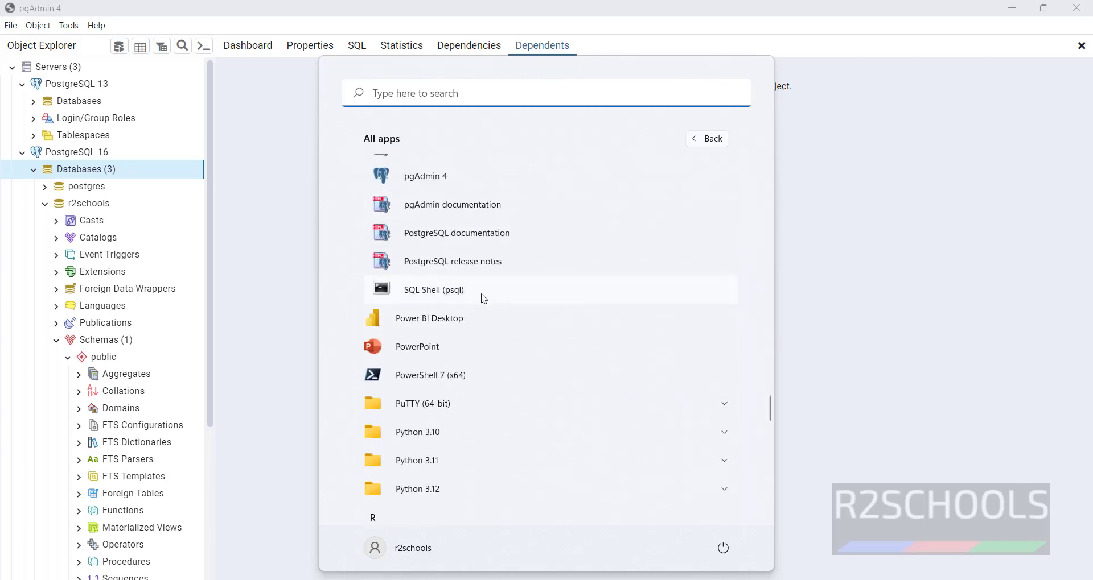
pyautogui.click(482, 297)
# Accept the defaults, enter the password to reach the postgres=# prompt, and close the shell
pyautogui.press('Return')
pyautogui.press('Return')
pyautogui.press('Return')
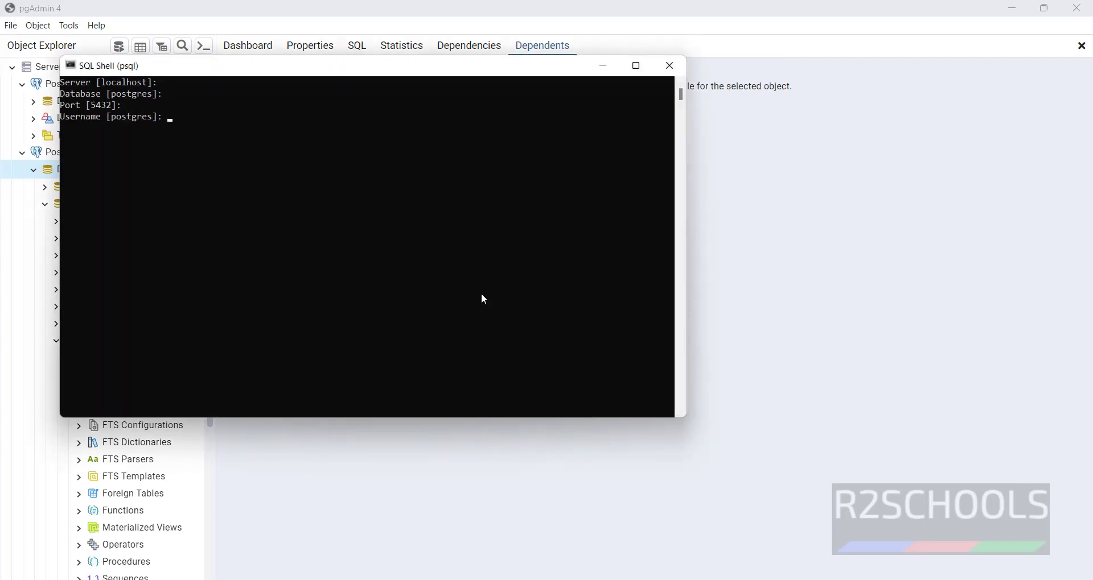
pyautogui.press('Return')
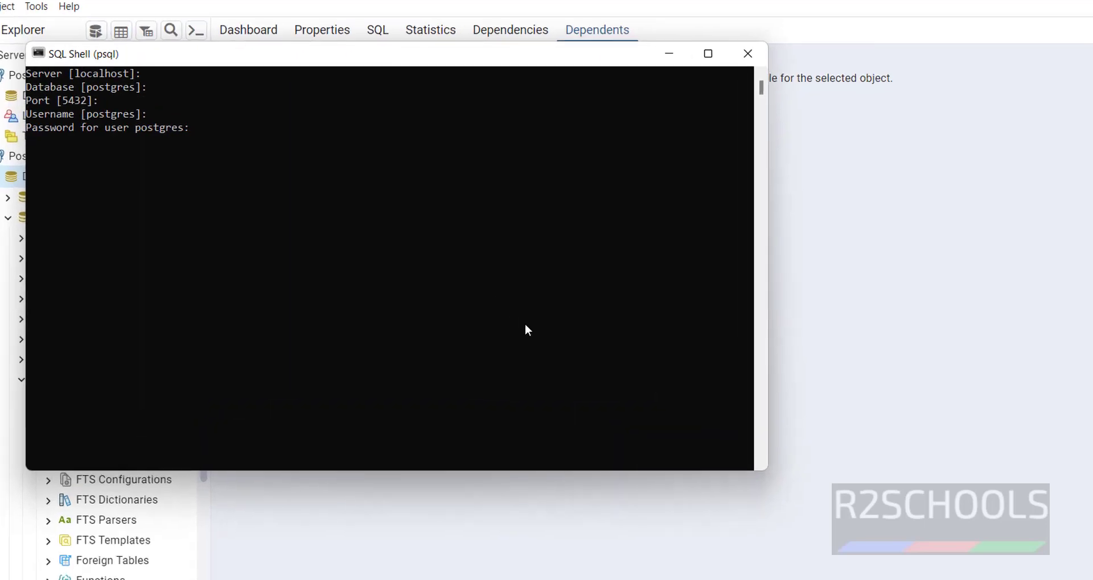
pyautogui.press('Return')
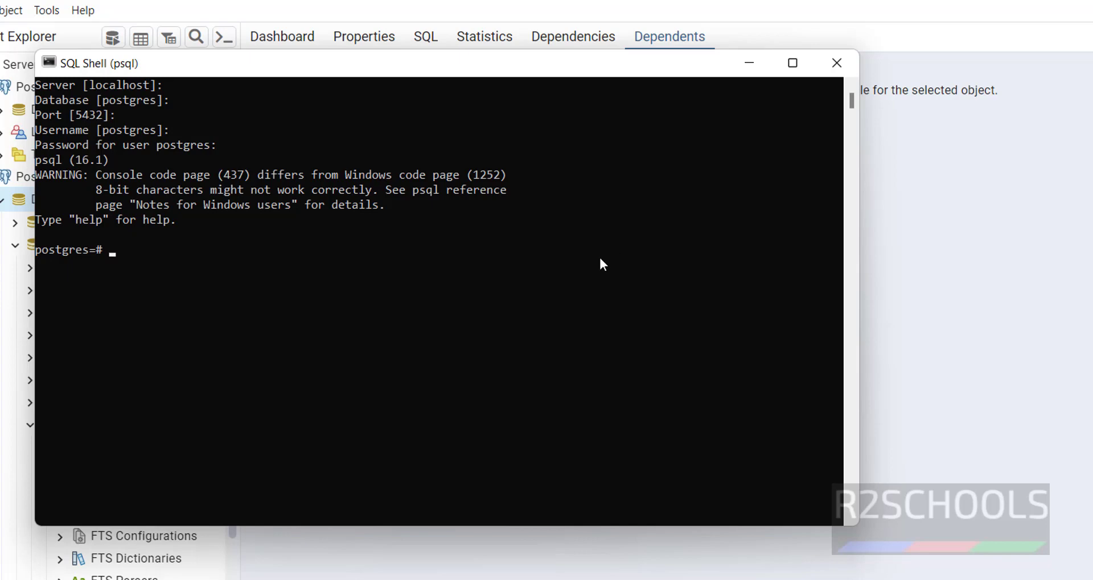
pyautogui.click(835, 64)
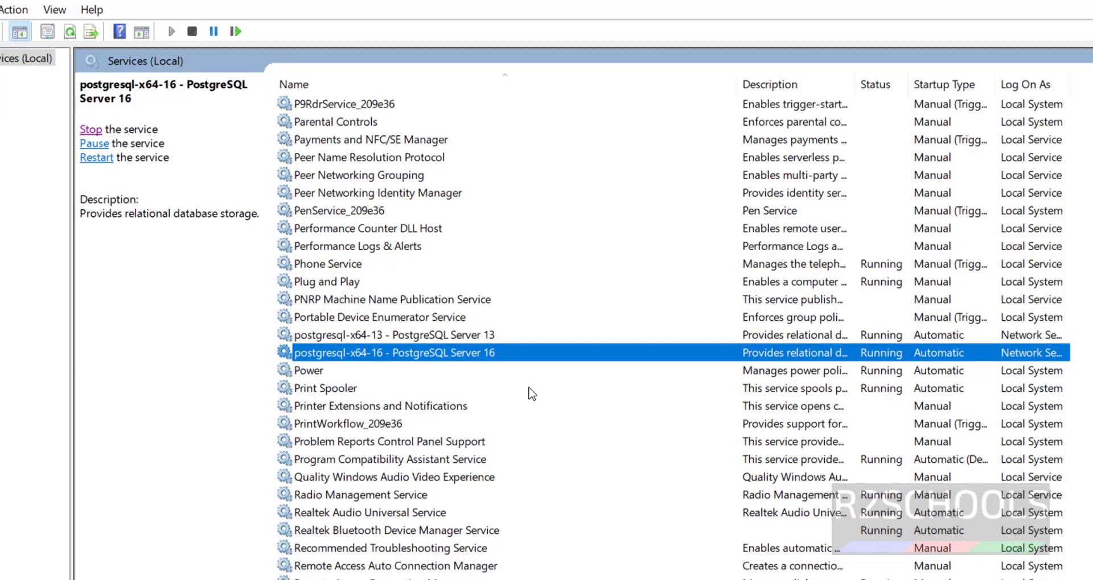
# Search Start for cmd and launch Command Prompt as administrator
pyautogui.press('super')
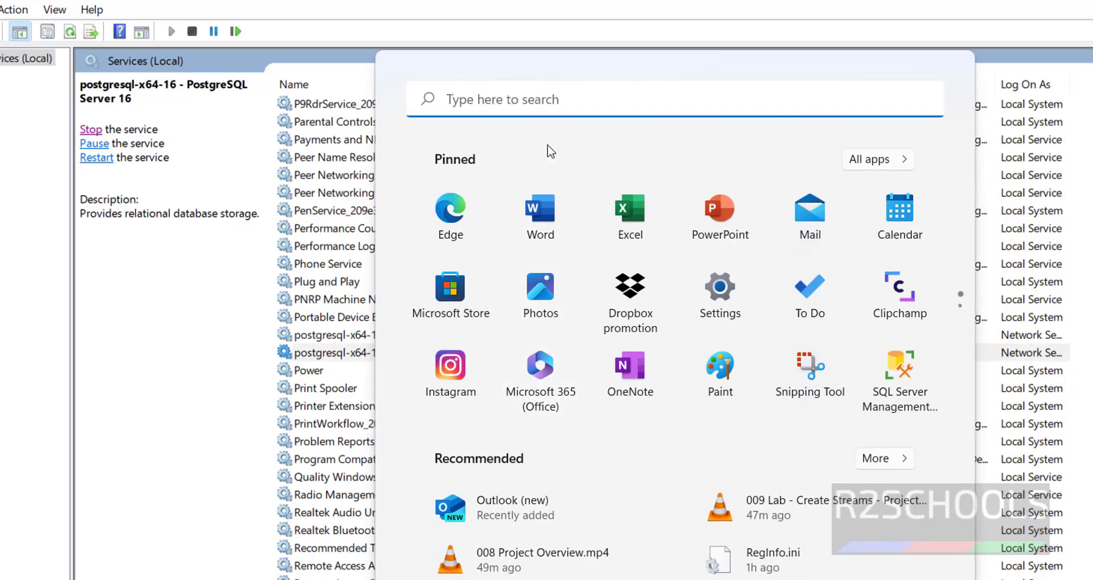
pyautogui.write('cmd')
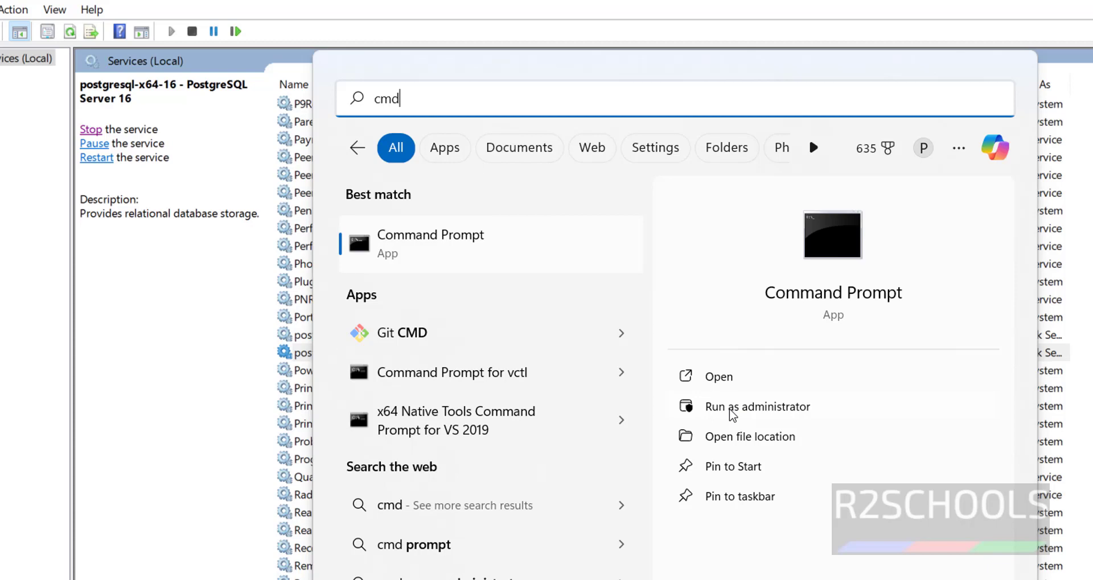
pyautogui.click(730, 409)
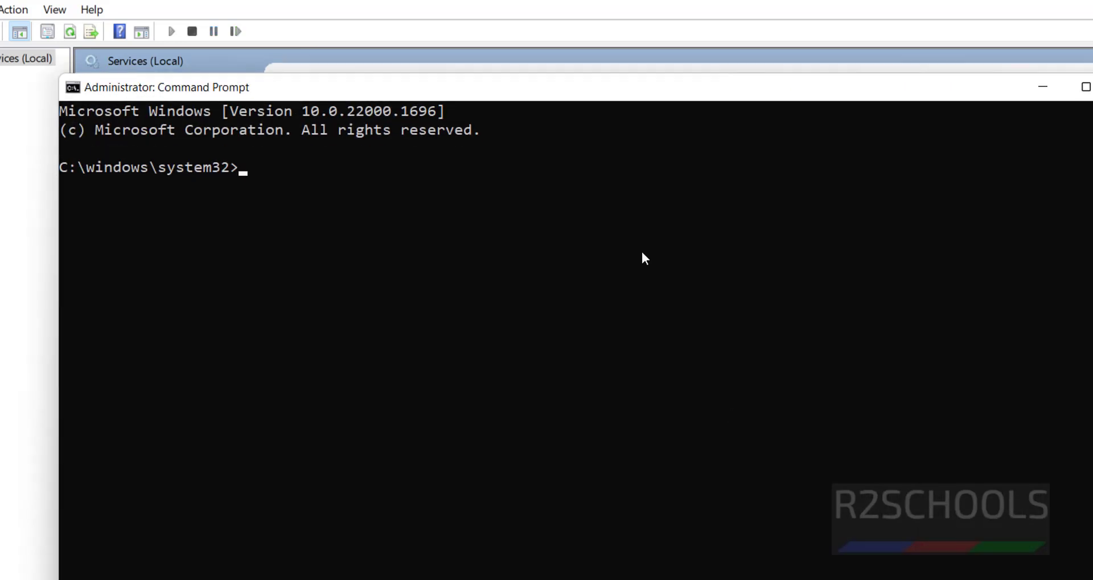
# Run net stop "postgresql-x64-16", copying the service name from the service's Properties
pyautogui.write('net stop "')
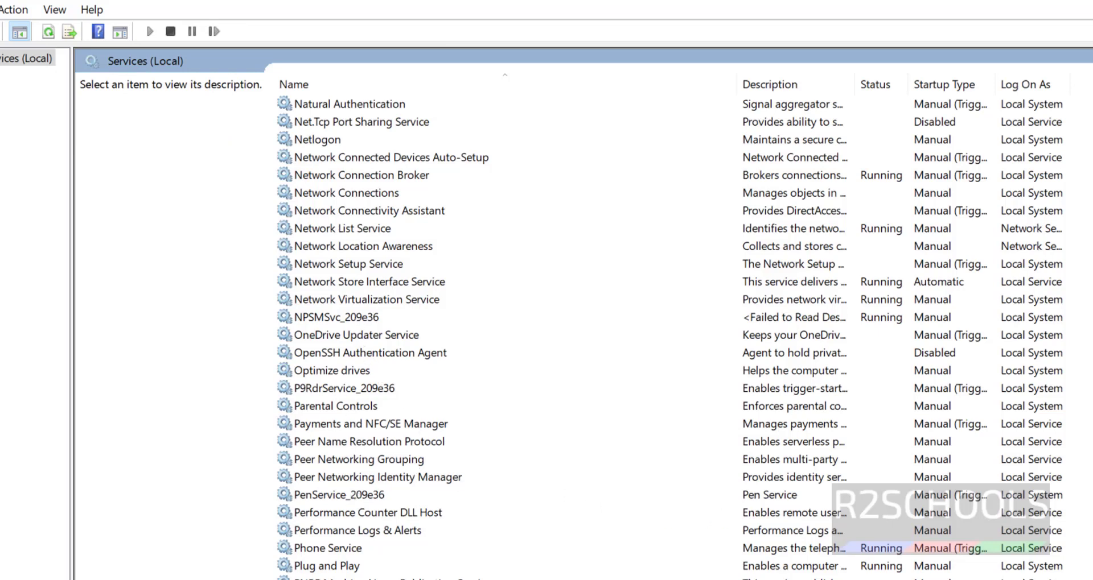
pyautogui.rightClick(364, 422)
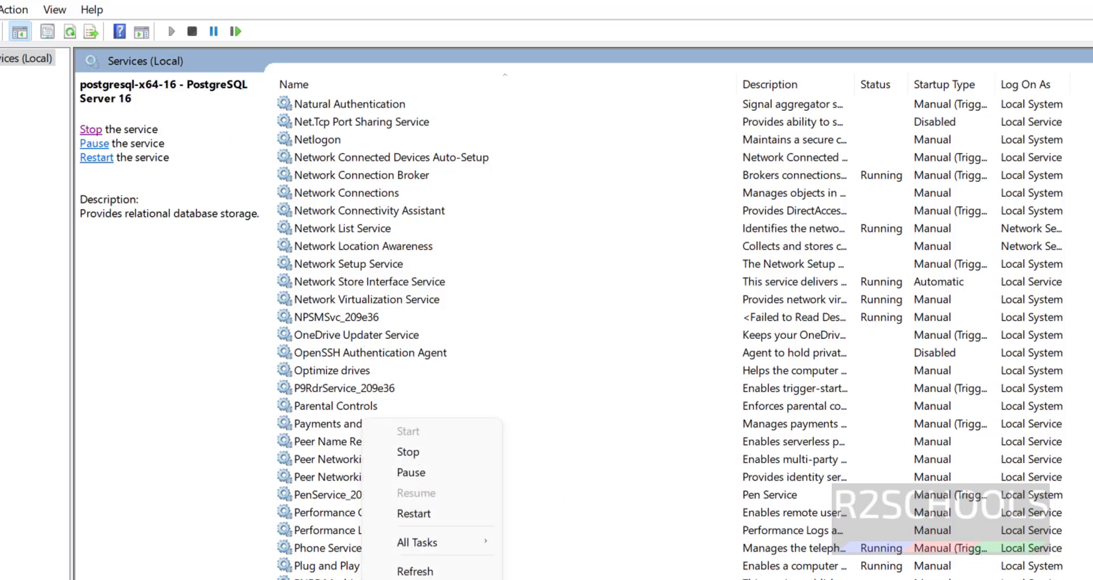
pyautogui.press('r')
pyautogui.moveTo(688, 213); pyautogui.dragTo(554, 221)
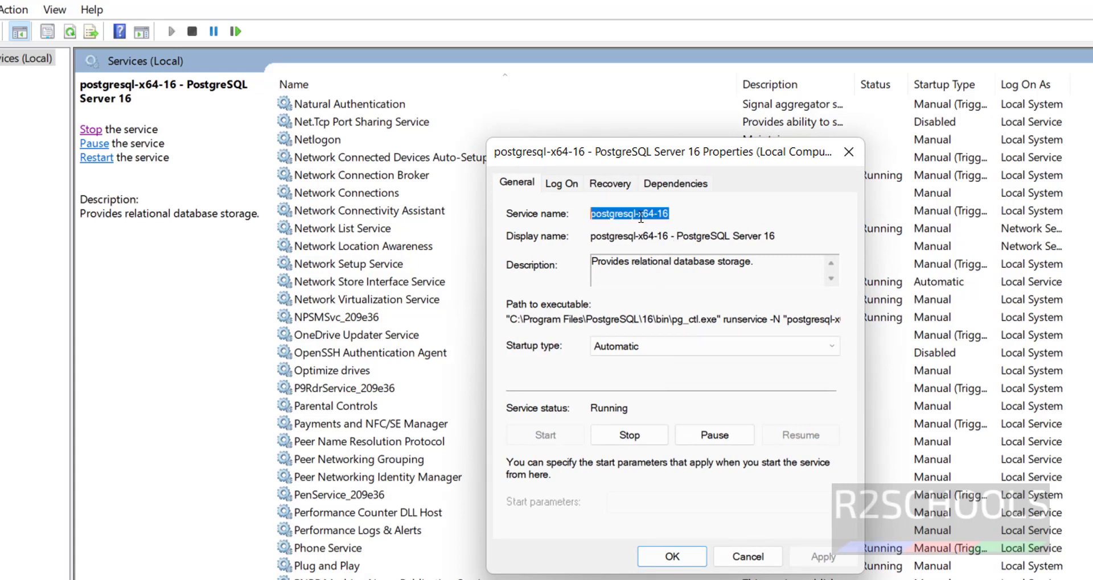
pyautogui.rightClick(640, 216)
pyautogui.click(688, 278)
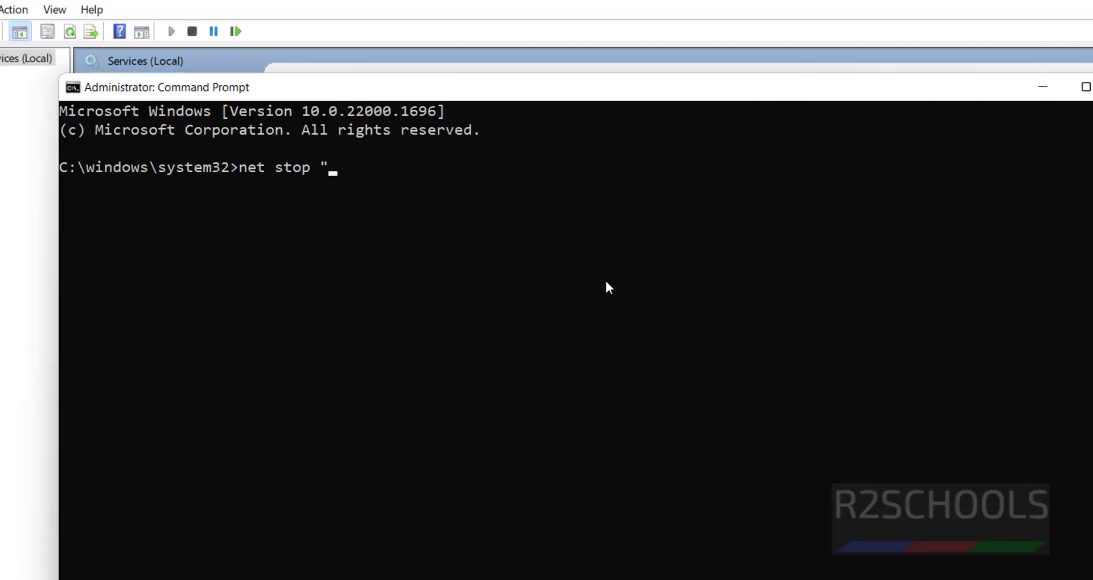
pyautogui.hotkey('ctrl', 'v')
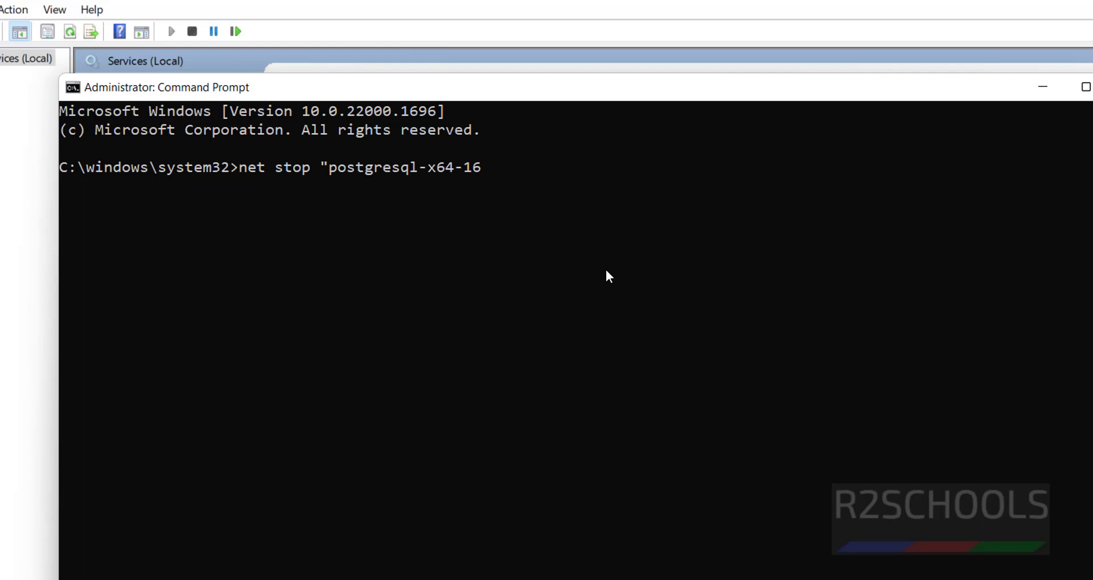
pyautogui.write('"')
pyautogui.press('Return')
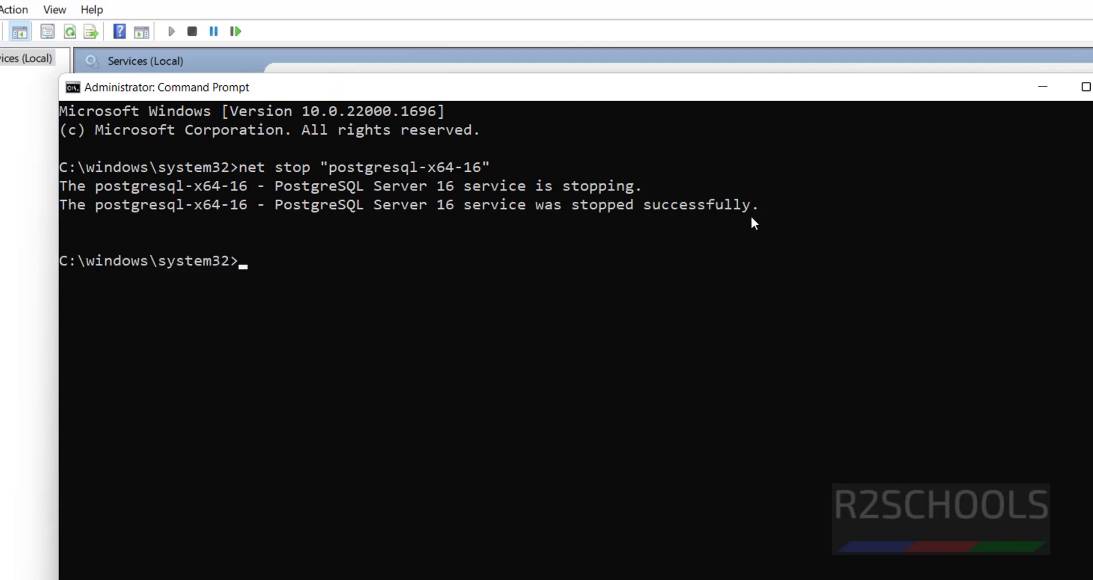
# Refresh the Services list and confirm postgresql-x64-16 - PostgreSQL Server 16 shows a blank, stopped status
pyautogui.click(233, 22)
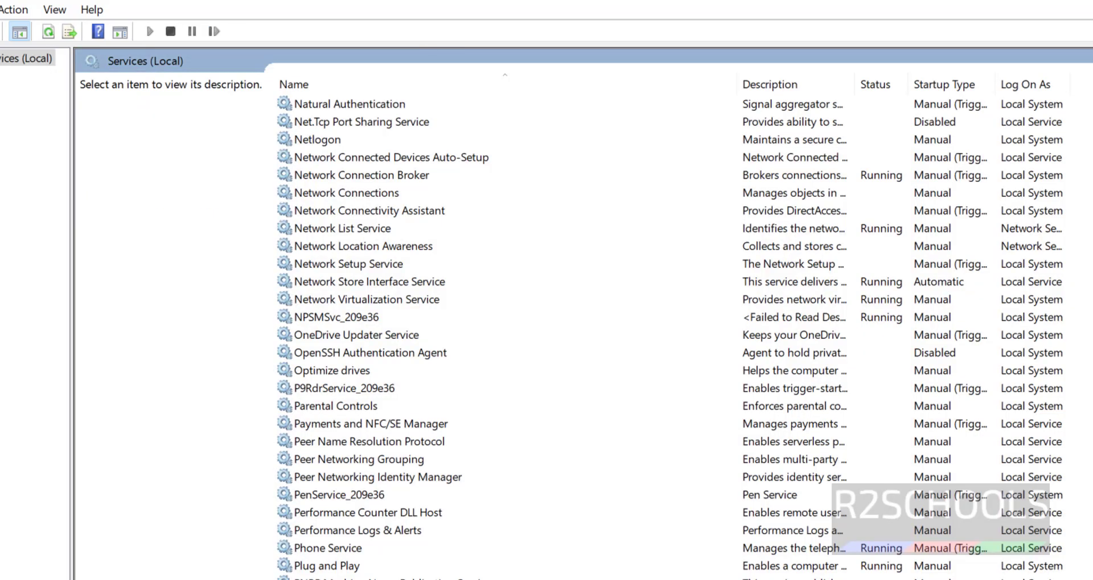
pyautogui.click(883, 322)
pyautogui.scroll(-2, 826, 467)
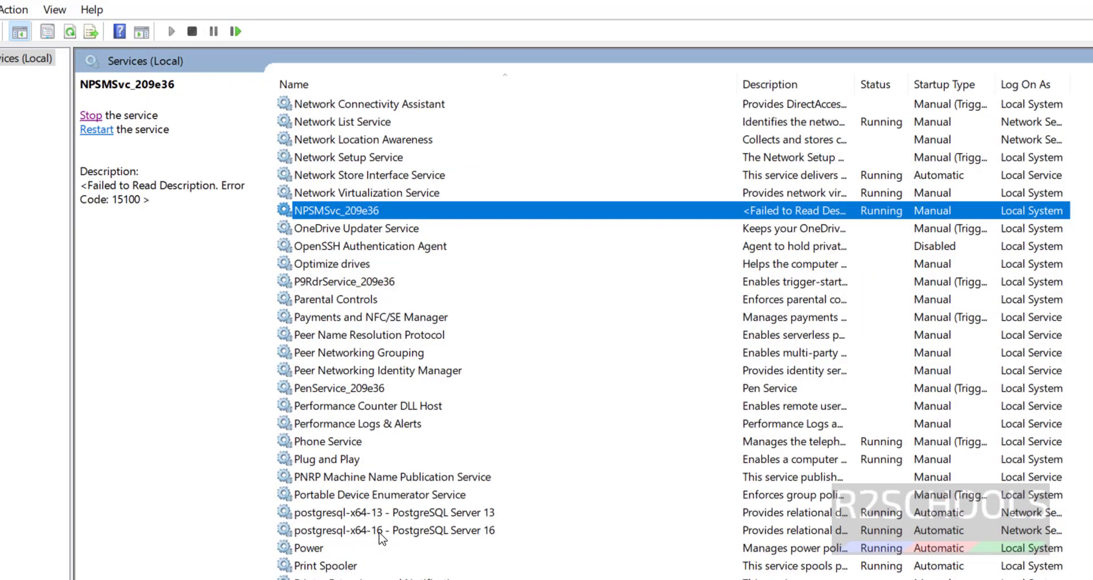
pyautogui.click(381, 532)
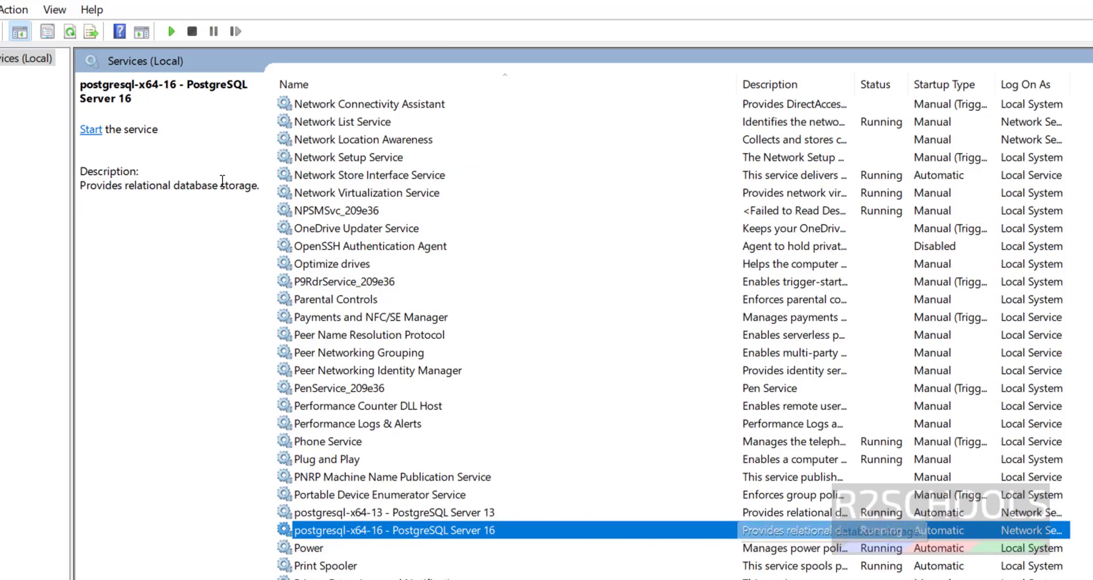
pyautogui.click(70, 34)
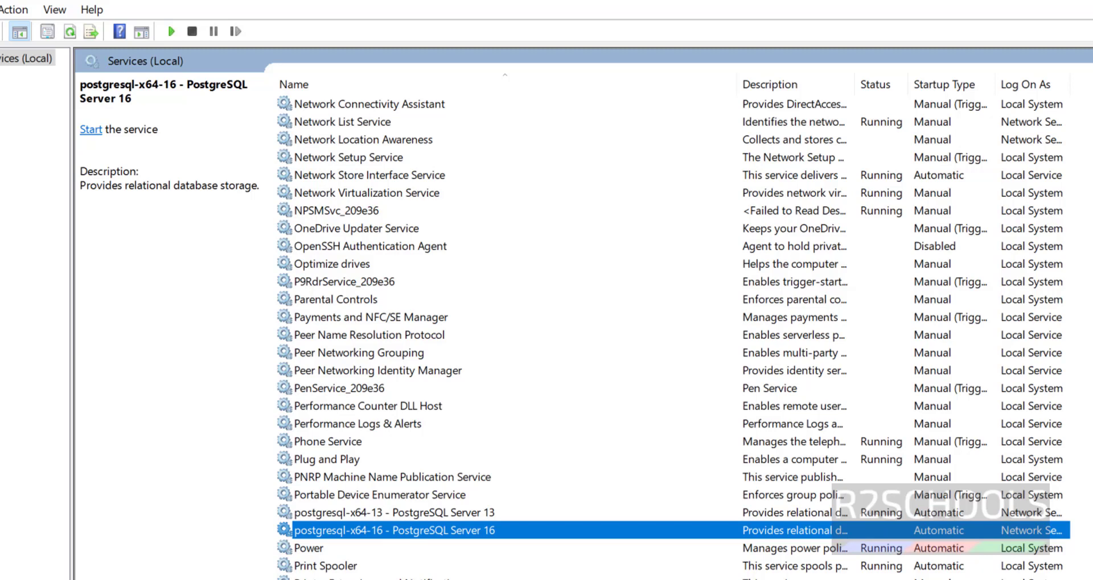
# Start the service with net start "postgresql-x64-16" in Command Prompt, then return to Services
pyautogui.hotkey('alt', 'Tab')
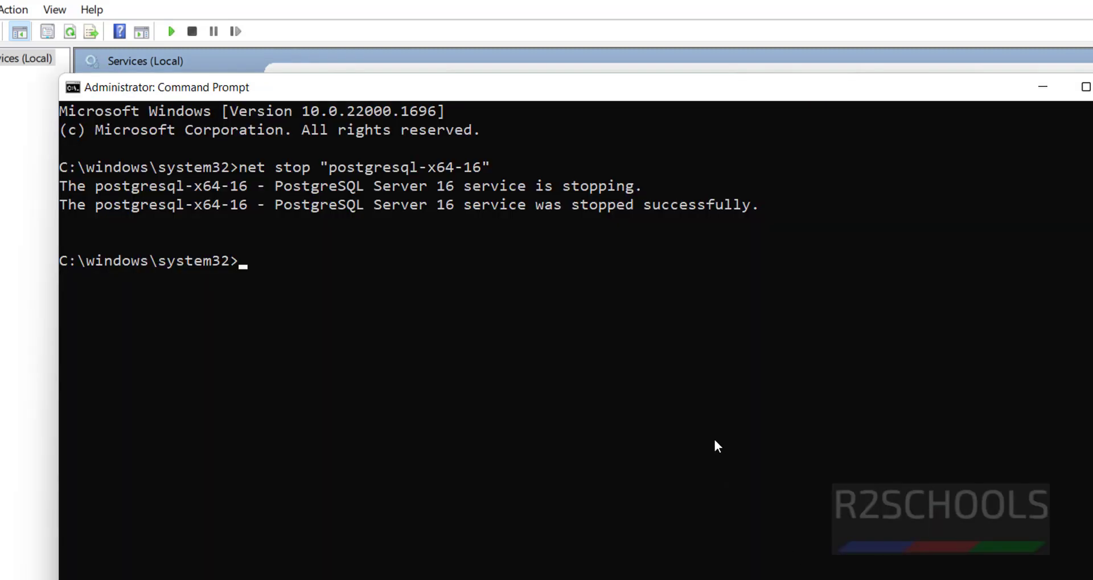
pyautogui.write('net start "')
pyautogui.hotkey('ctrl', 'v')
pyautogui.write('"')
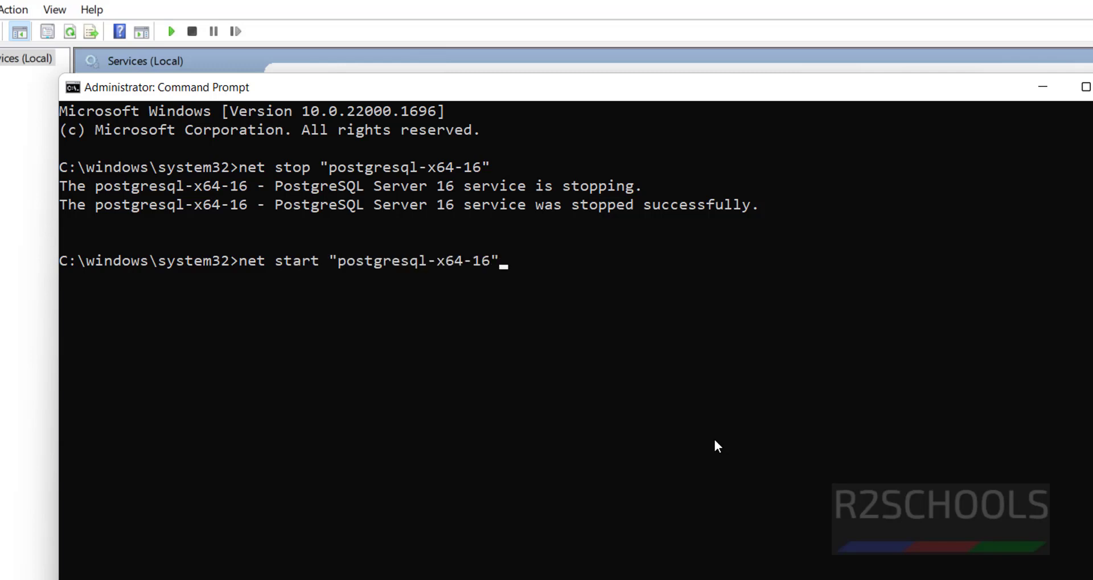
pyautogui.press('Return')
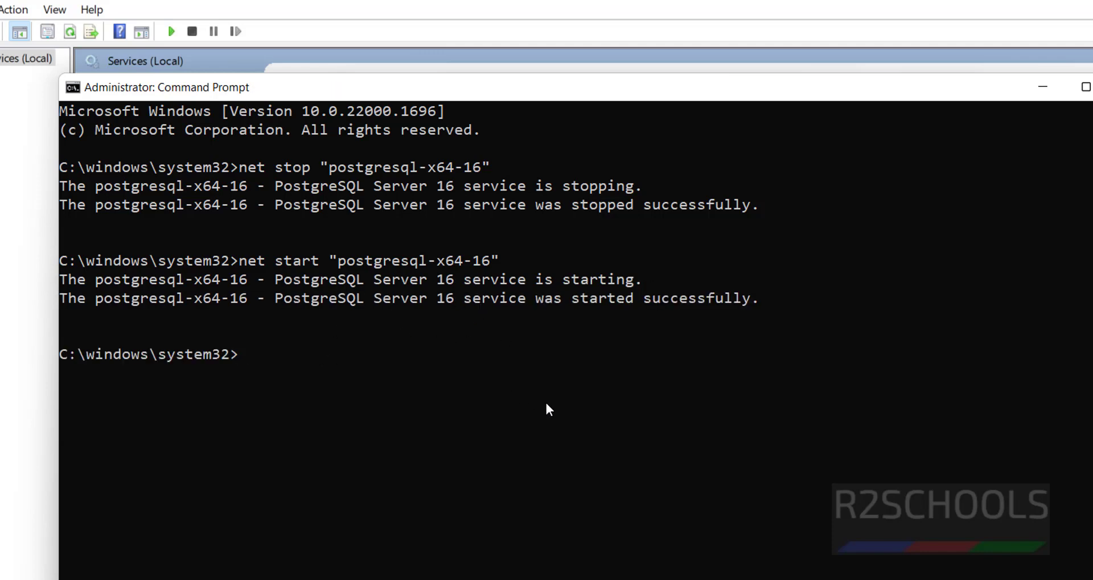
pyautogui.hotkey('alt', 'Tab')
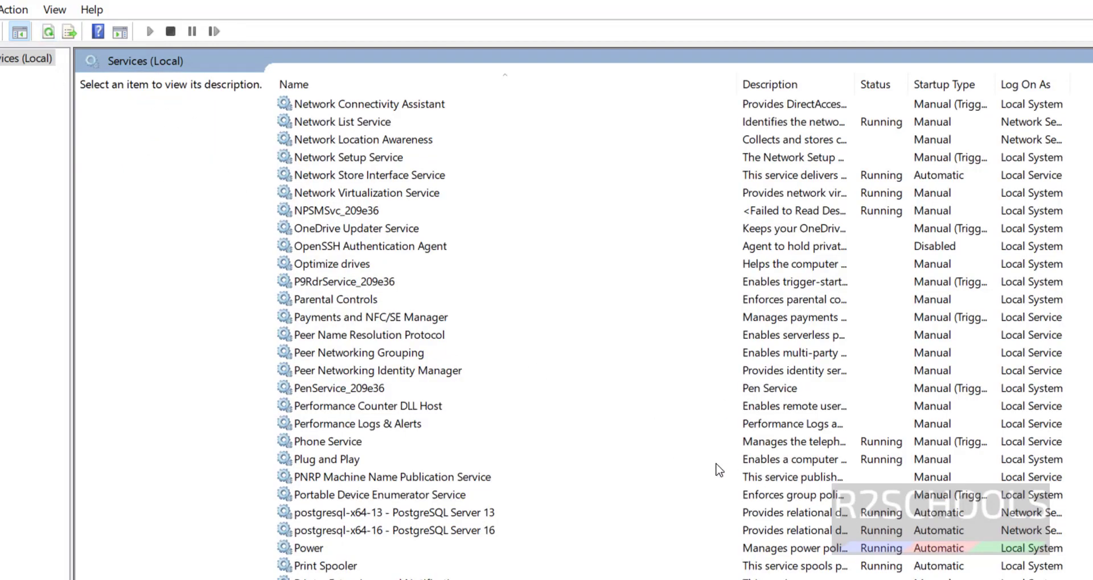
# Restart postgresql-x64-16 - PostgreSQL Server 16 from its context menu in Services
pyautogui.click(500, 531)
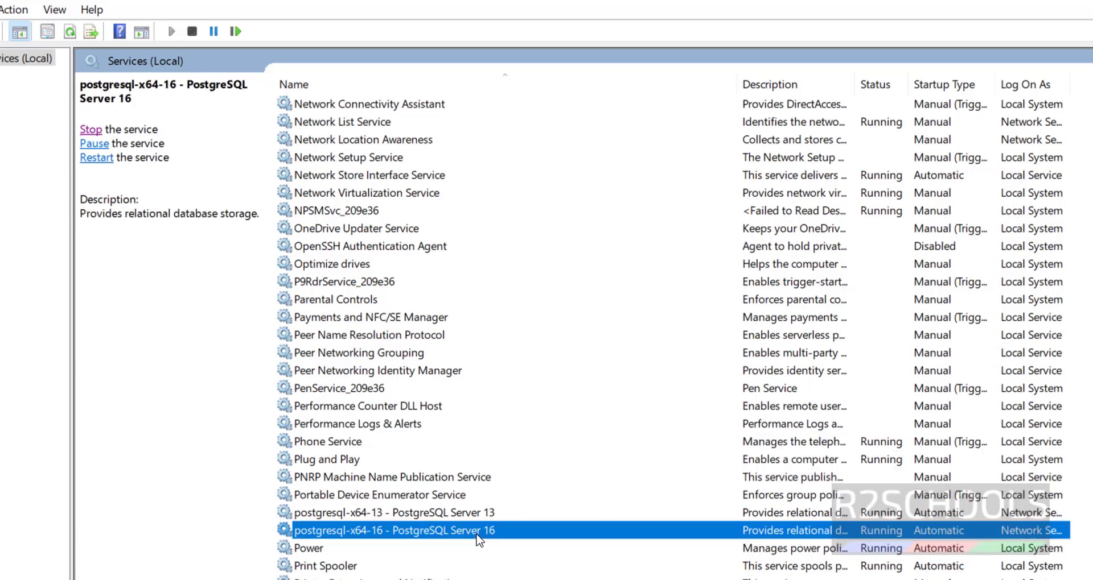
pyautogui.rightClick(478, 537)
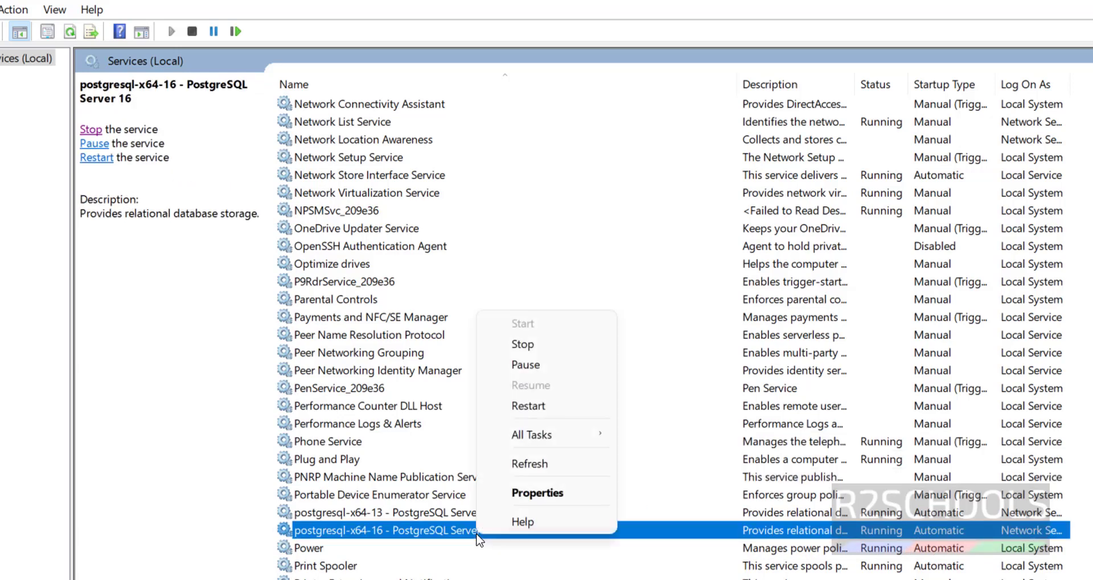
pyautogui.click(542, 405)
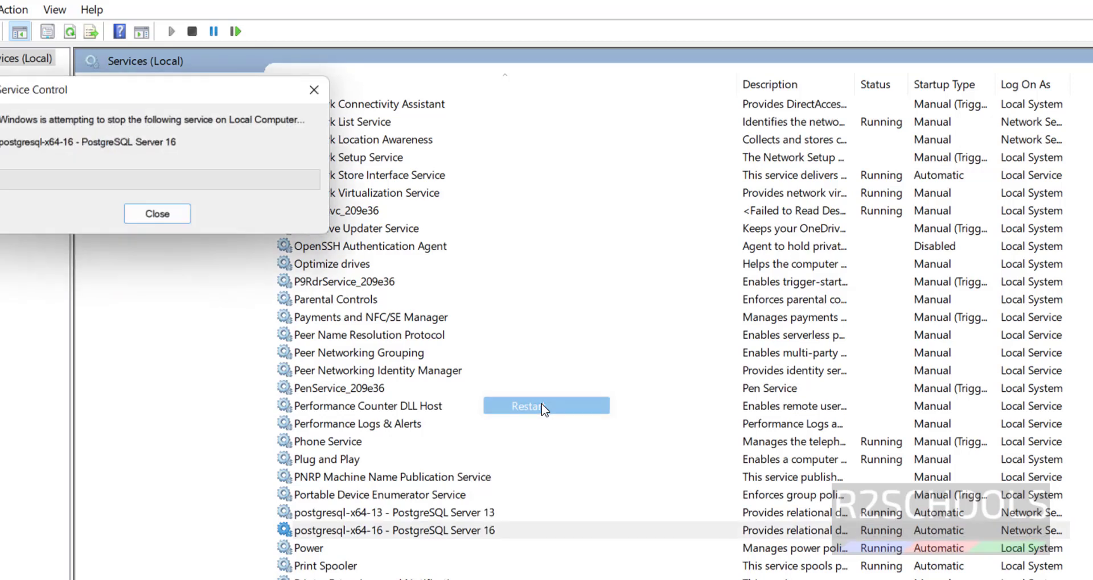